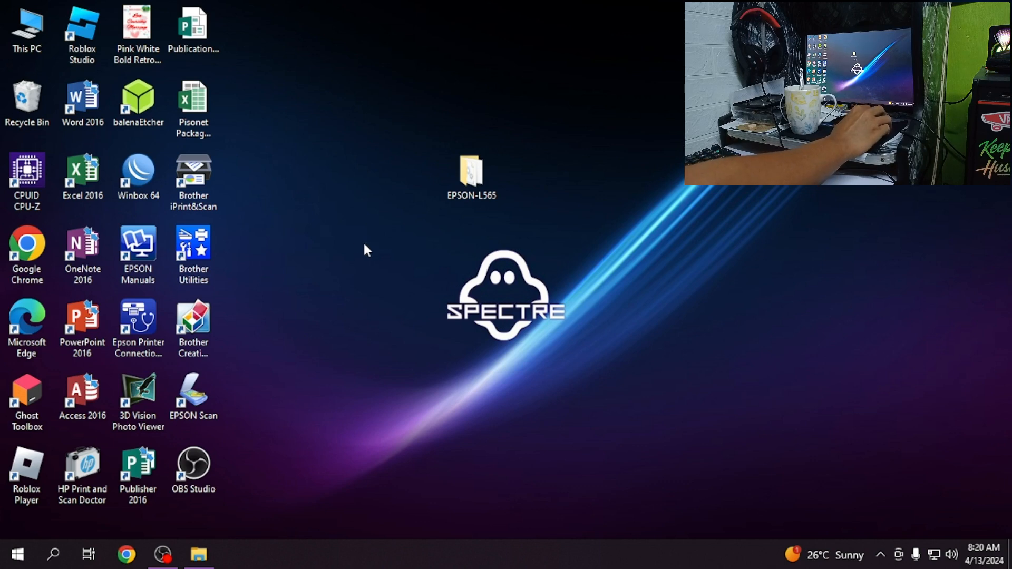
right_click(352, 270)
click(373, 313)
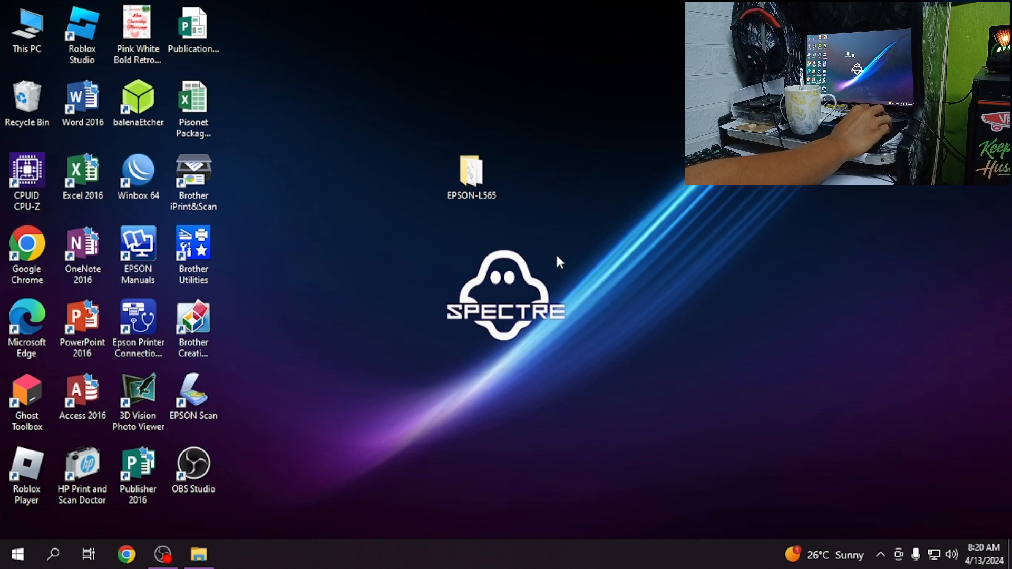
mouse_move(472, 193)
mouse_down()
mouse_move(554, 174)
mouse_move(466, 213)
mouse_move(425, 201)
mouse_move(481, 179)
mouse_up()
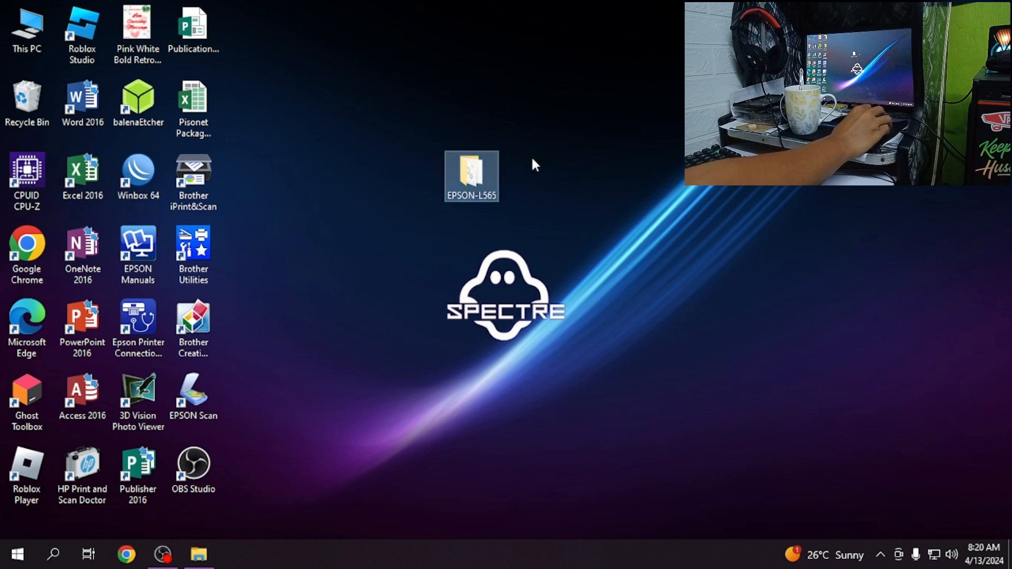
click(623, 170)
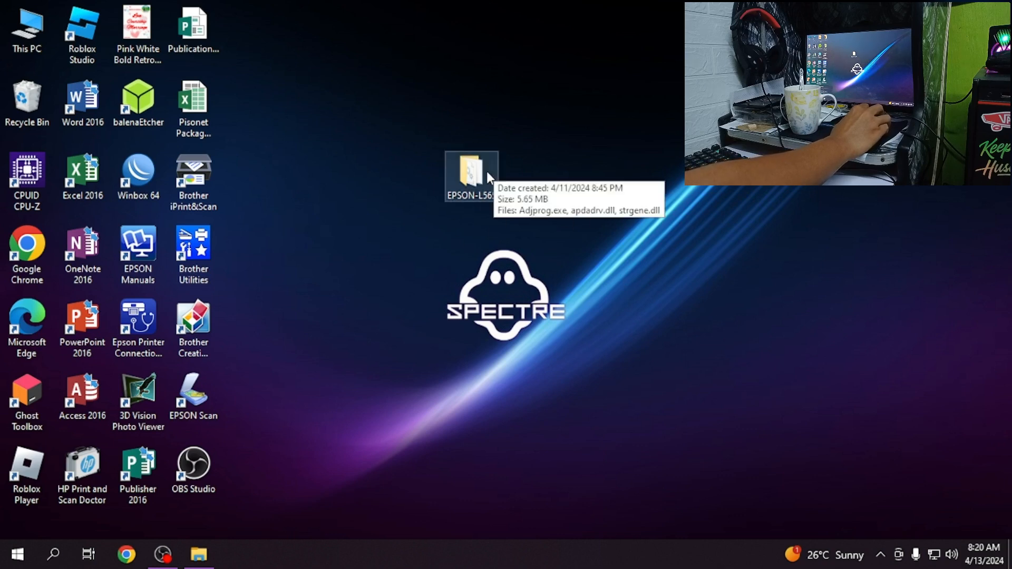
right_click(544, 201)
click(580, 247)
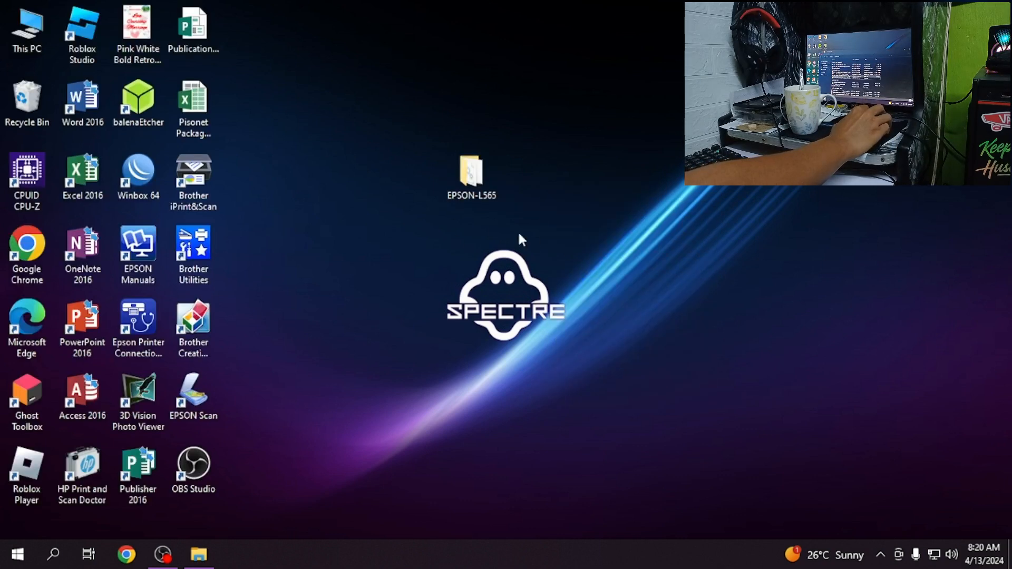
- Locate EPSON-L565.zip in the Downloads folder, view its extraction options without extracting, and put the window away
click(210, 549)
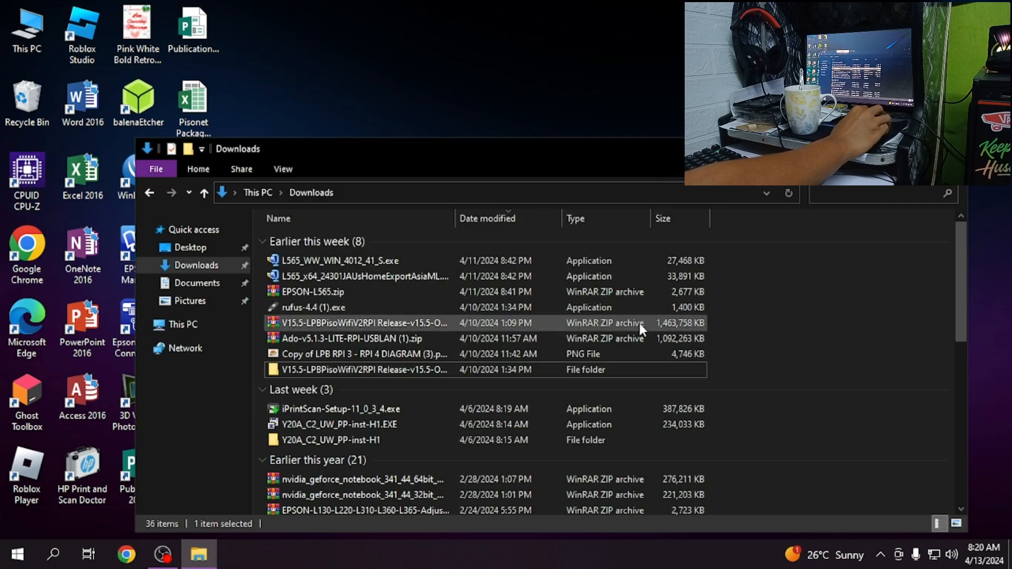
click(349, 292)
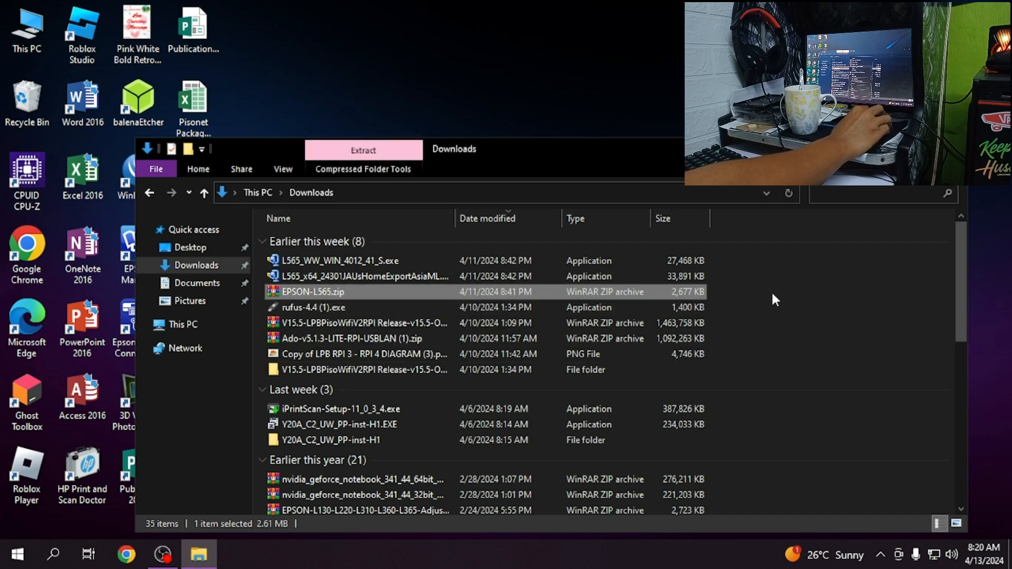
right_click(431, 292)
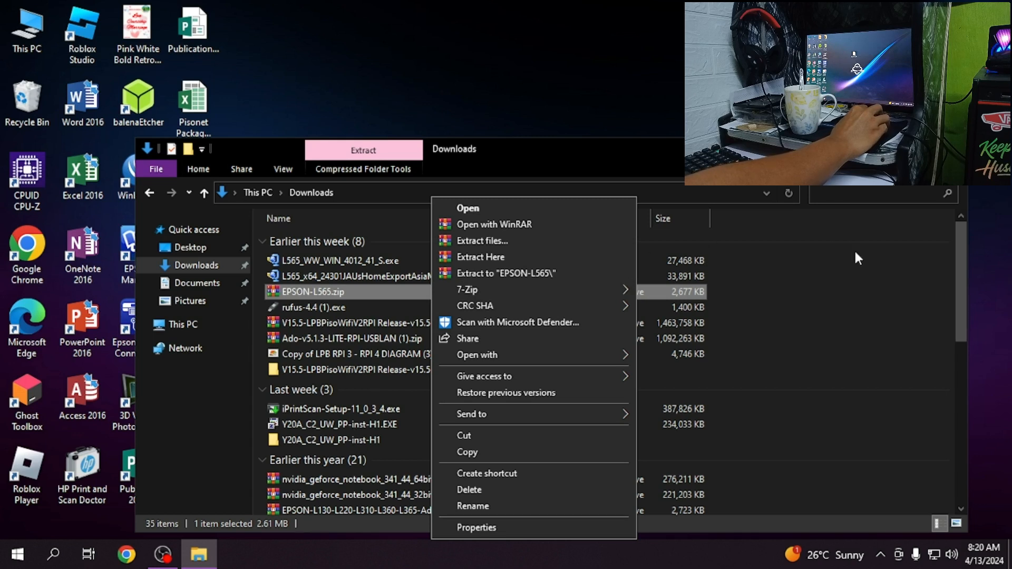
click(861, 364)
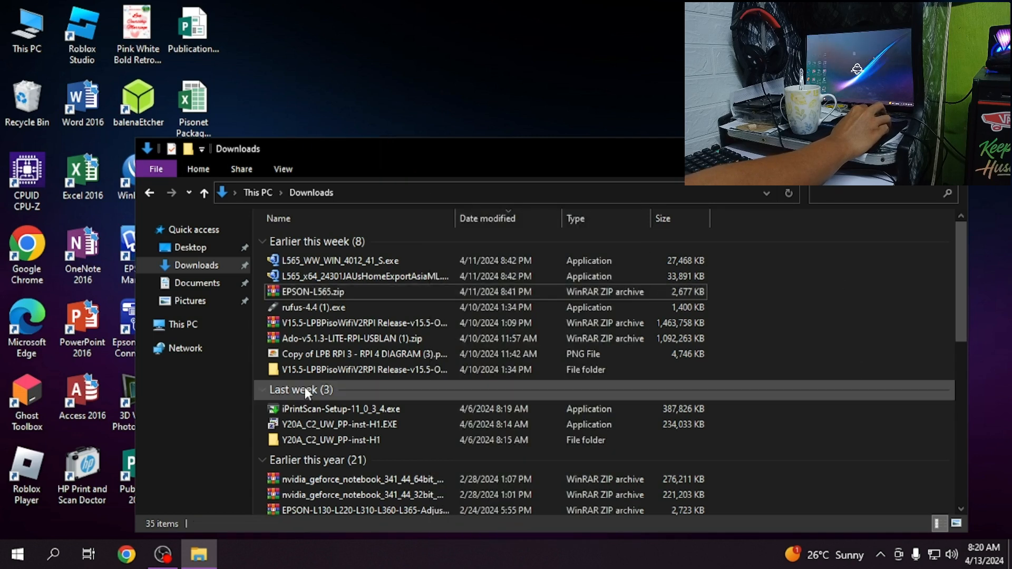
click(312, 372)
click(883, 148)
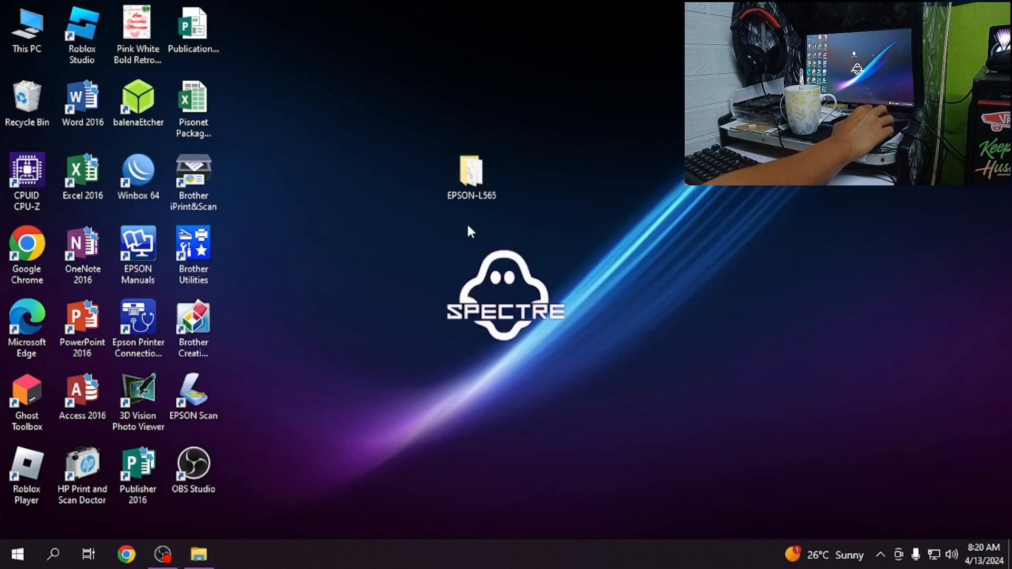
mouse_move(475, 173)
mouse_down()
mouse_move(445, 170)
mouse_move(491, 179)
mouse_move(464, 173)
mouse_up()
right_click(639, 190)
click(641, 198)
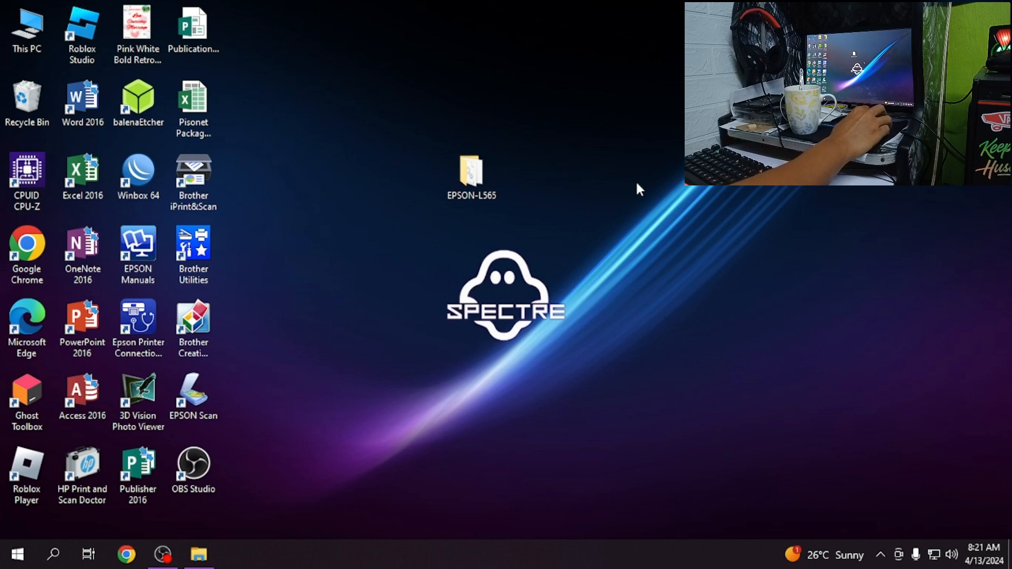
right_click(636, 180)
click(647, 223)
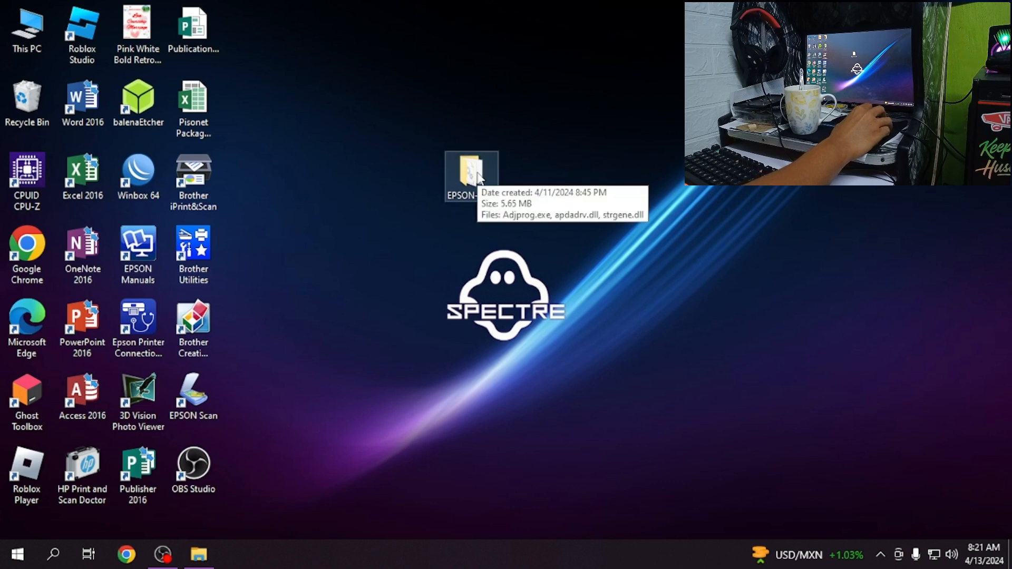
right_click(562, 236)
click(622, 281)
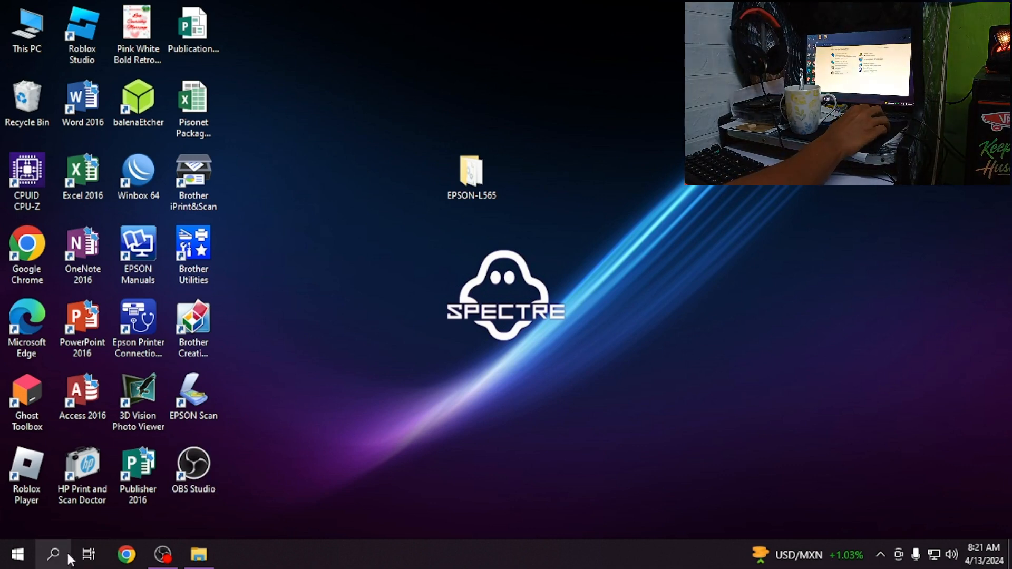
right_click(618, 229)
click(666, 274)
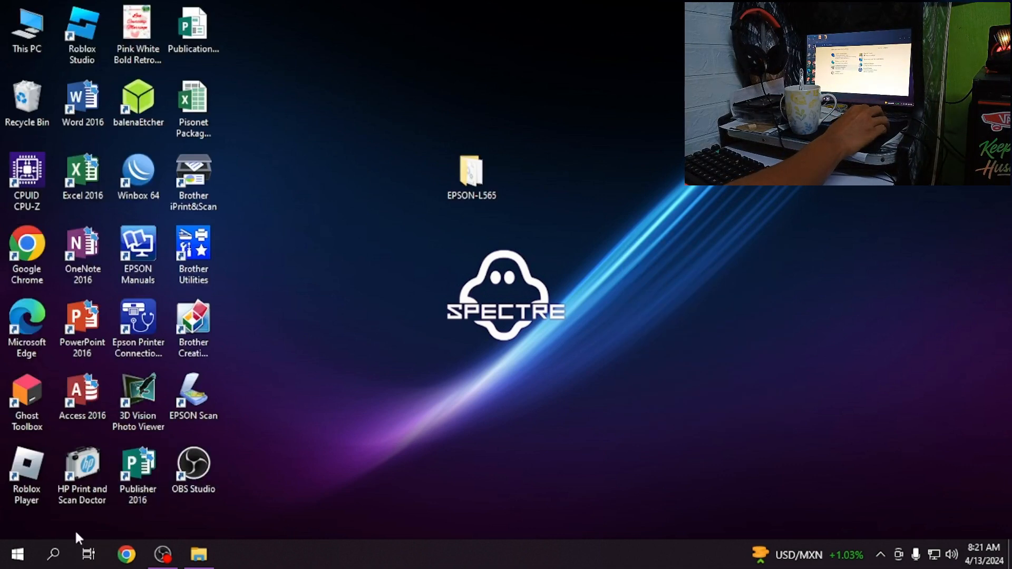
- Search for Control Panel, open it and view the installed devices and printers
click(53, 554)
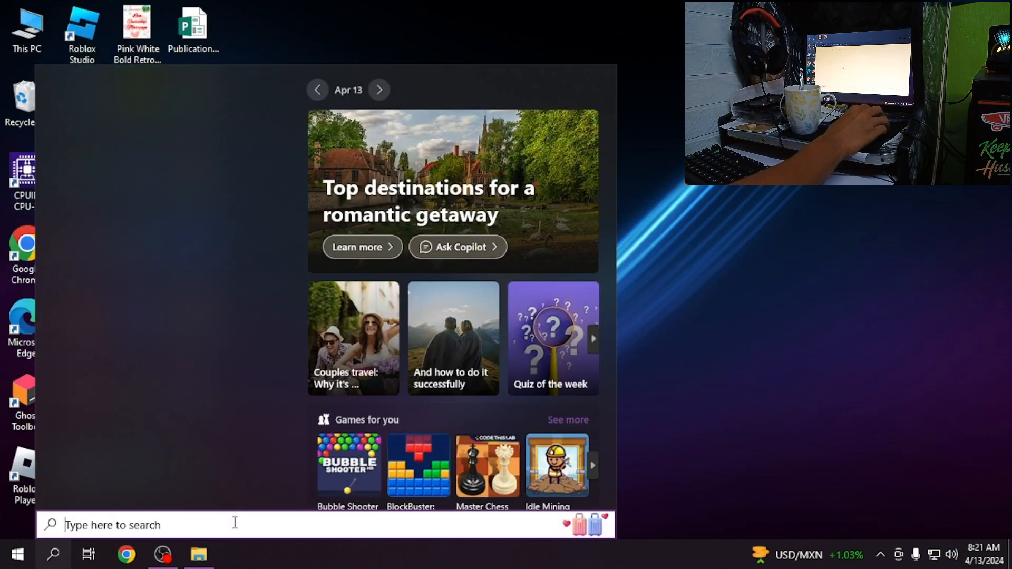
text(control)
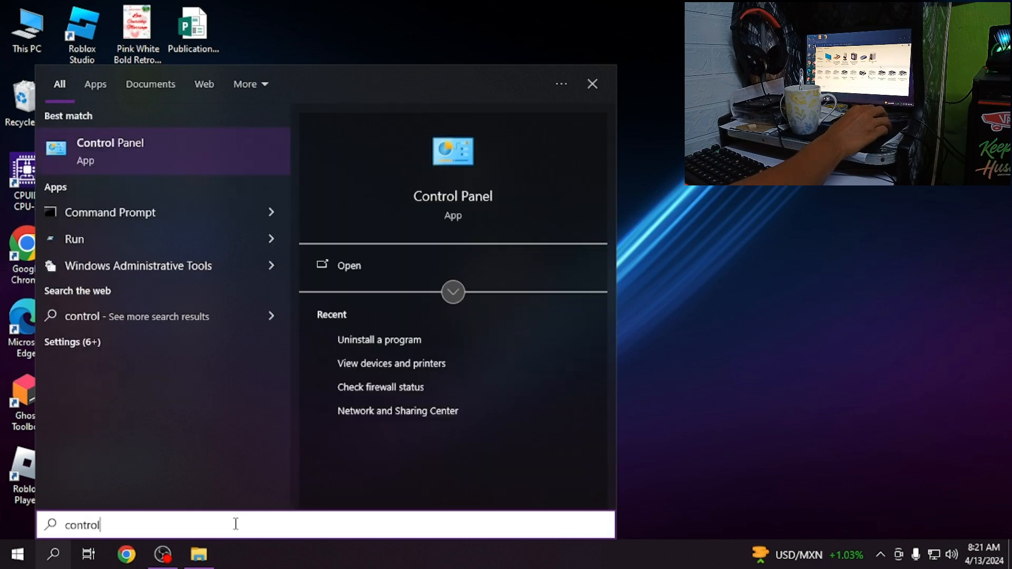
key(Return)
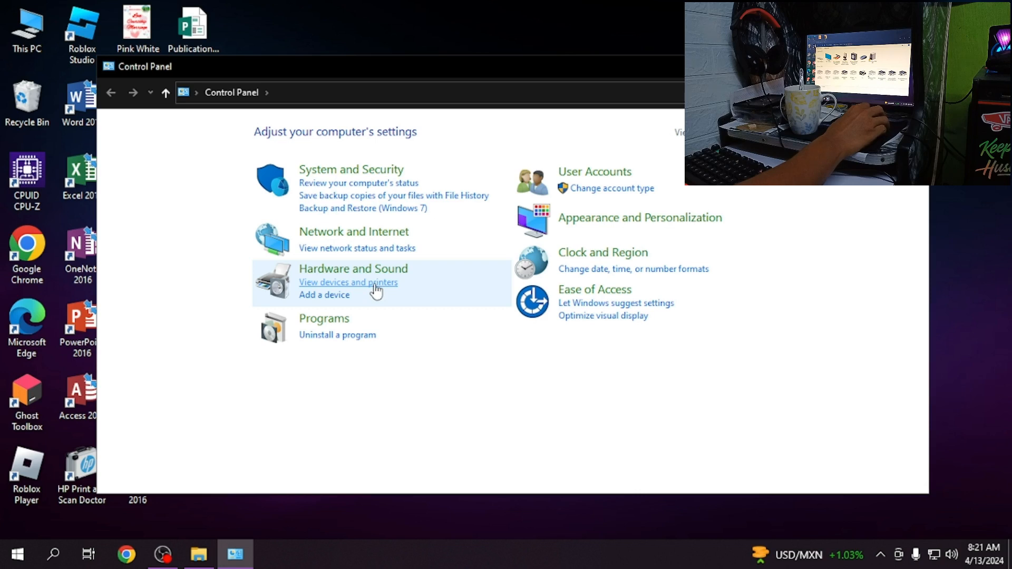
click(375, 285)
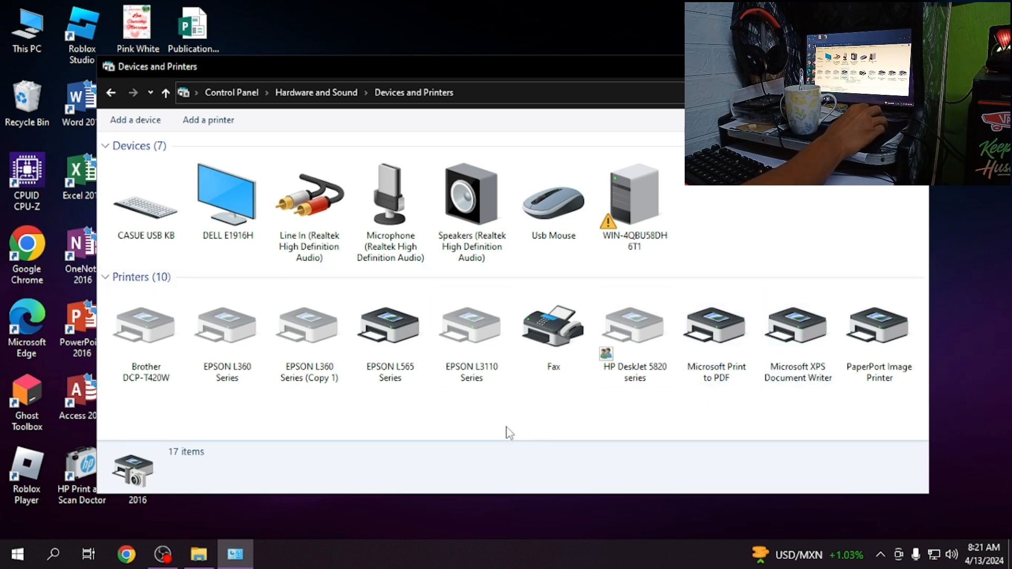
- Refresh the device list and look up the EPSON L565 Series printer's details and available actions
right_click(776, 245)
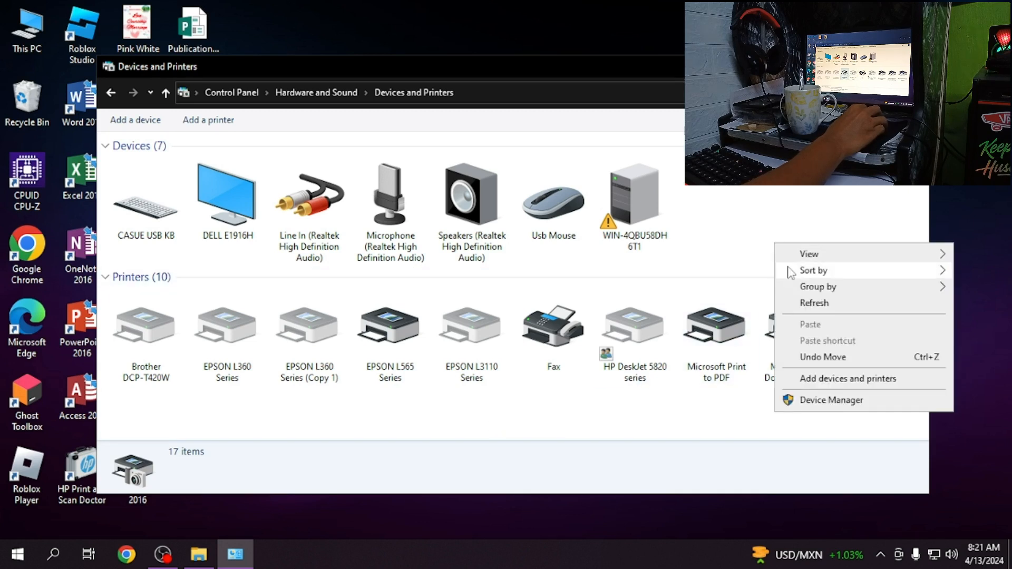
click(817, 304)
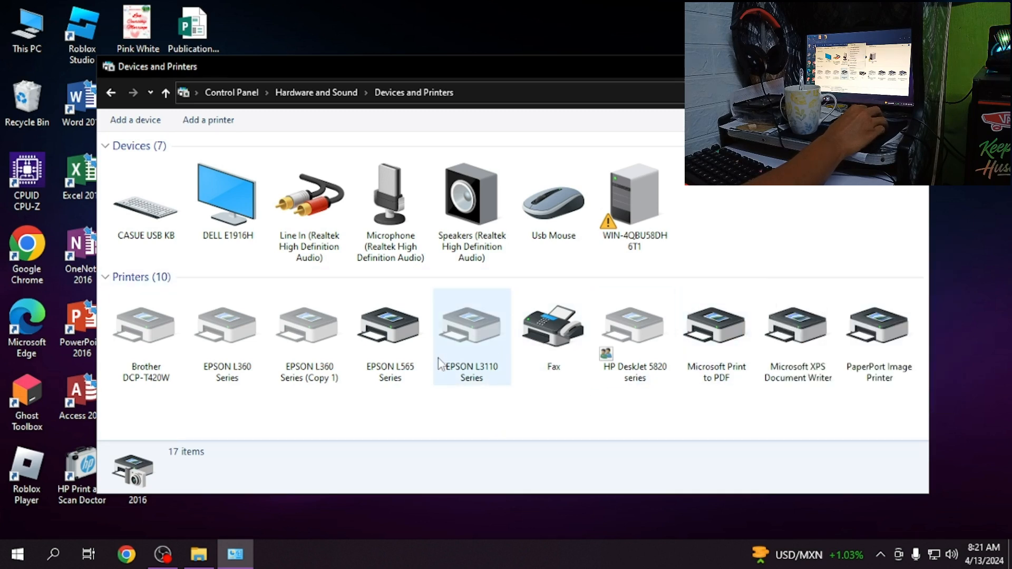
click(405, 336)
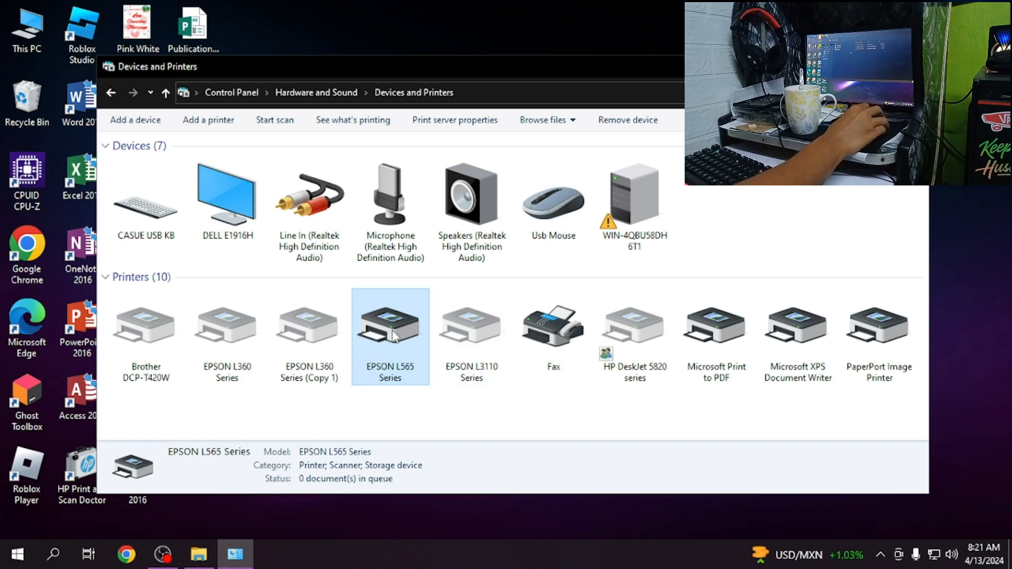
right_click(412, 317)
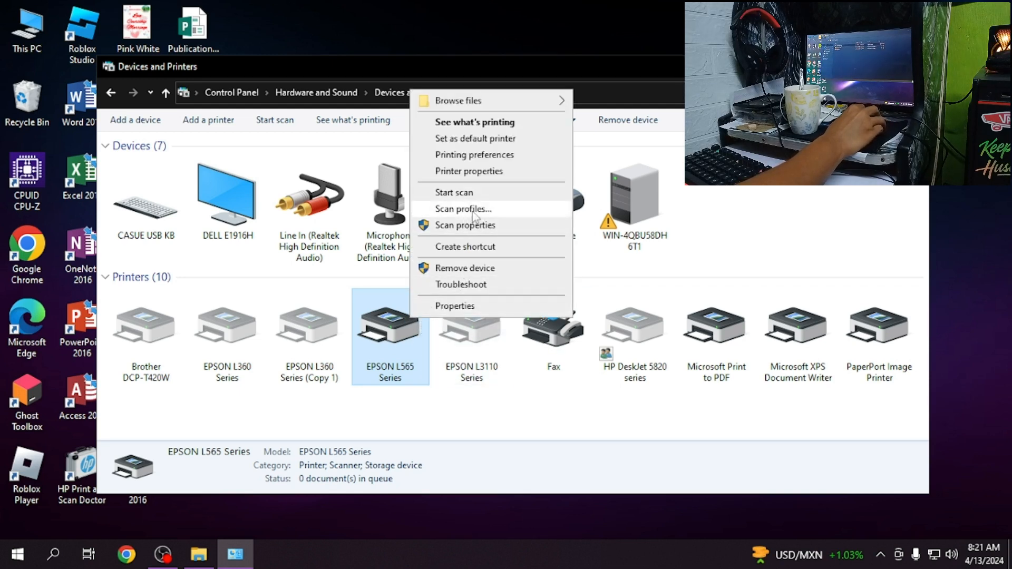
click(406, 423)
click(385, 337)
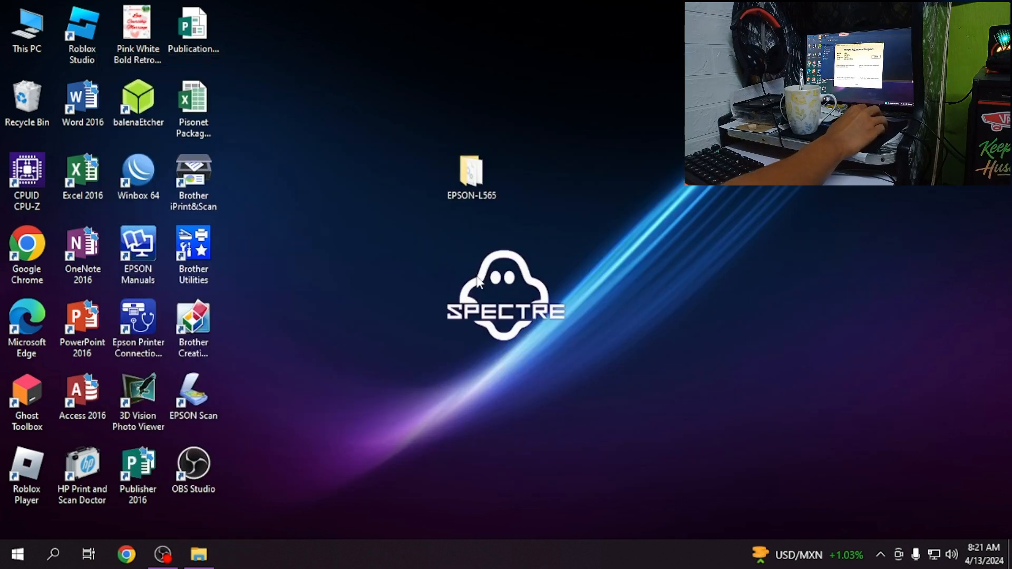
- Open the EPSON-L565 folder on the desktop and run Adjprog.exe
right_click(471, 272)
click(468, 228)
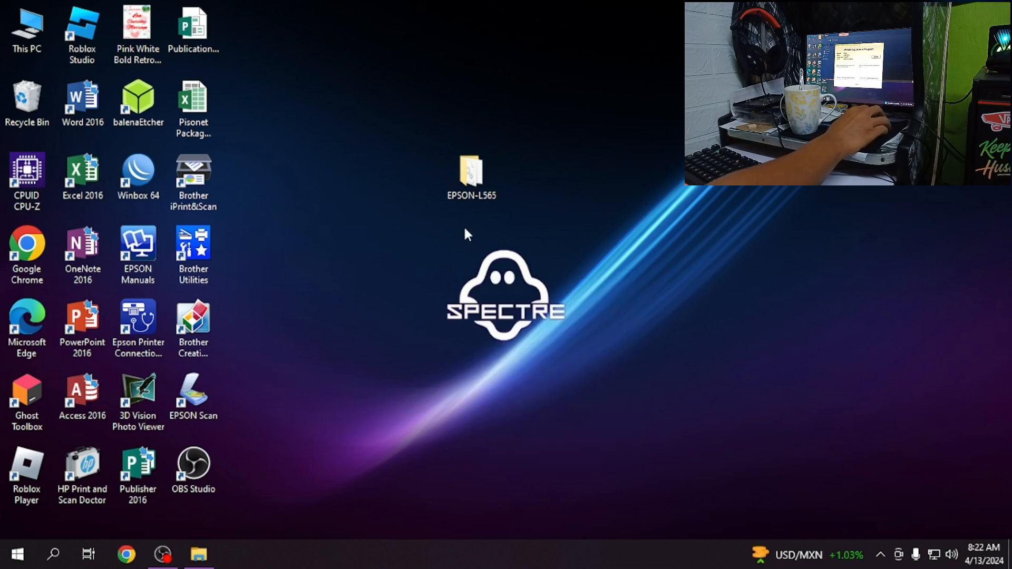
double_click(471, 174)
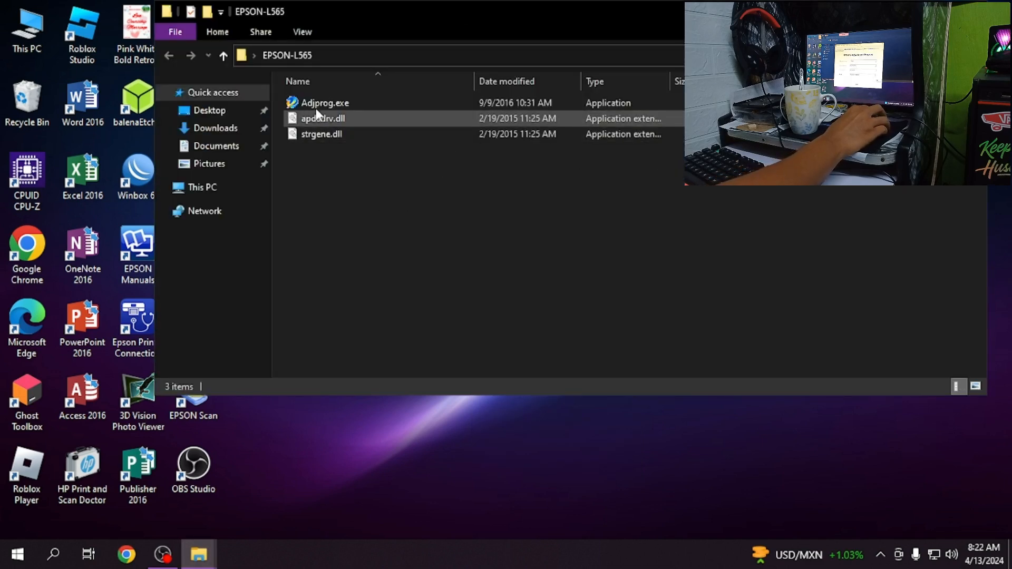
click(345, 101)
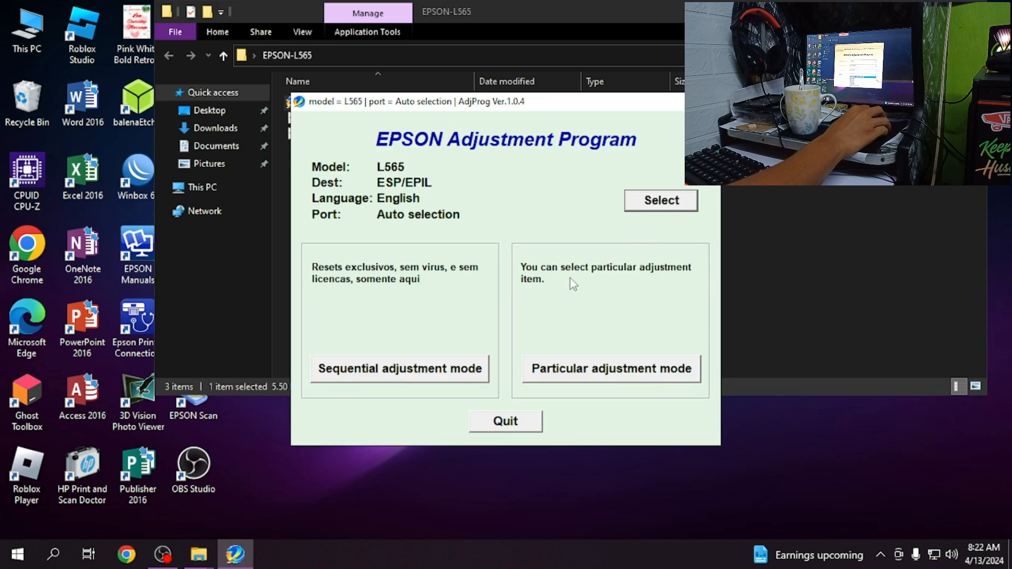
- Set the adjustment program's port to USB005 (L565 Series) and confirm the selection
click(660, 202)
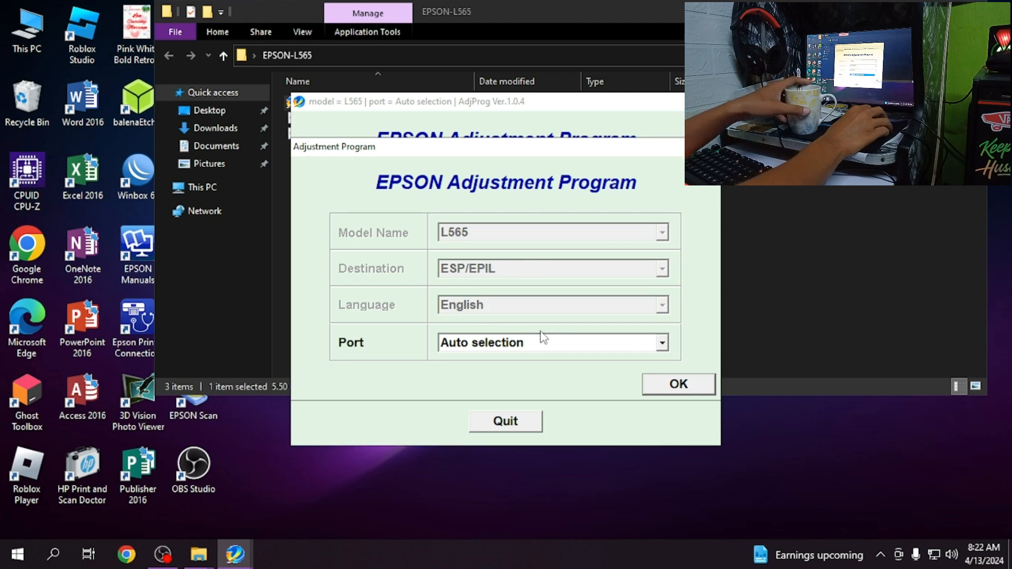
click(662, 344)
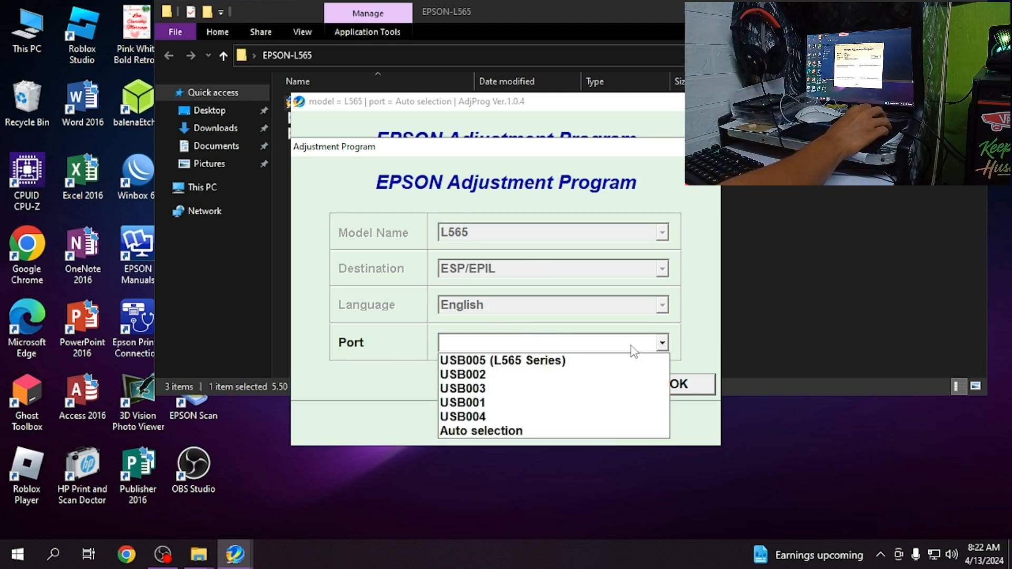
click(518, 363)
click(556, 349)
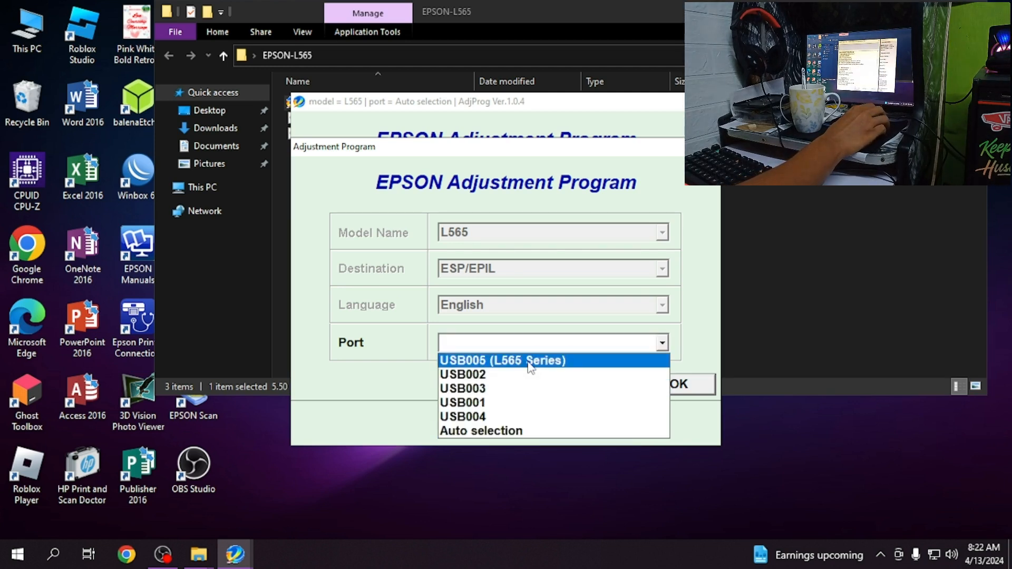
click(585, 361)
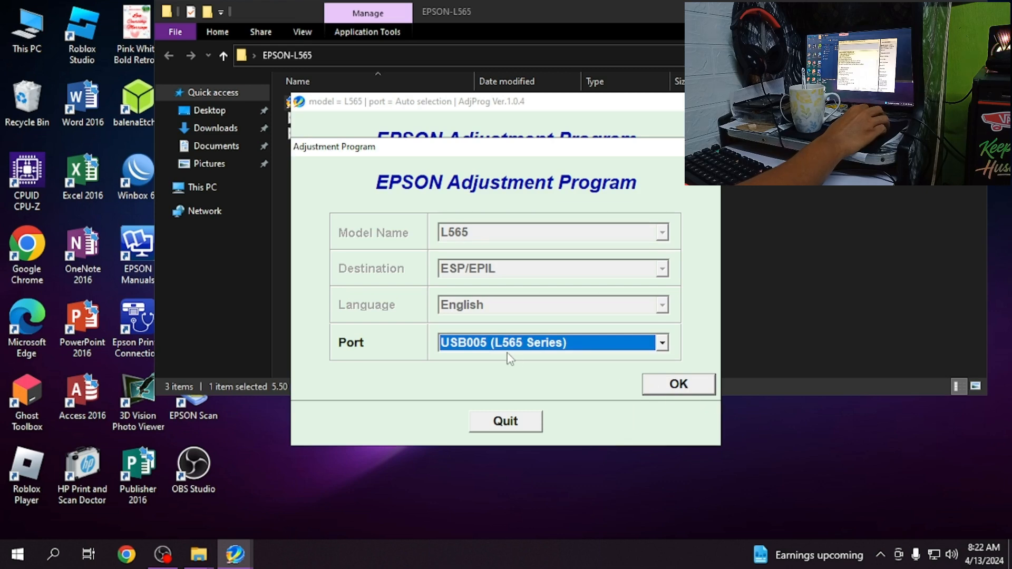
click(673, 390)
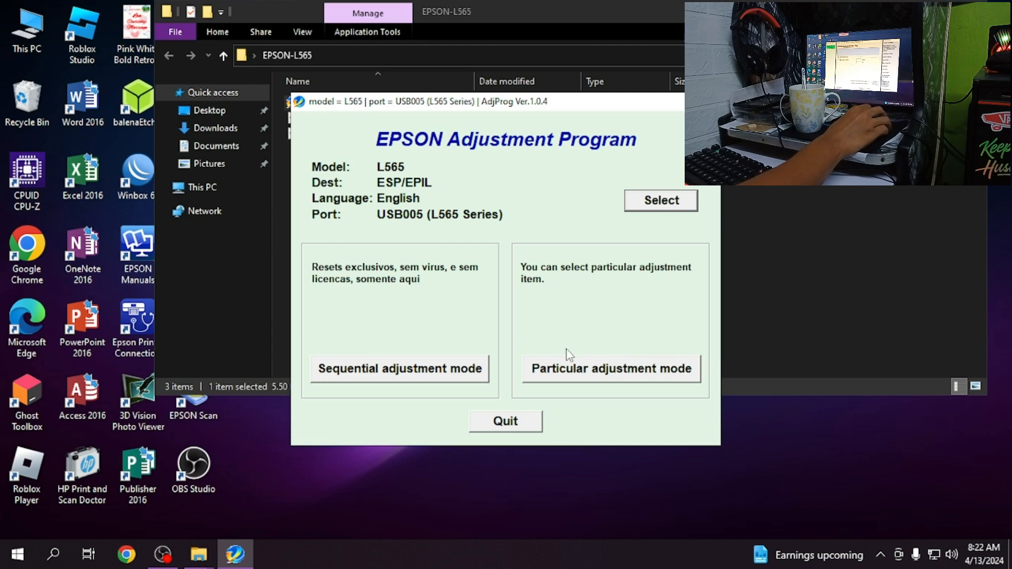
- Enter Particular adjustment mode and open the Waste ink pad counter maintenance item
click(581, 372)
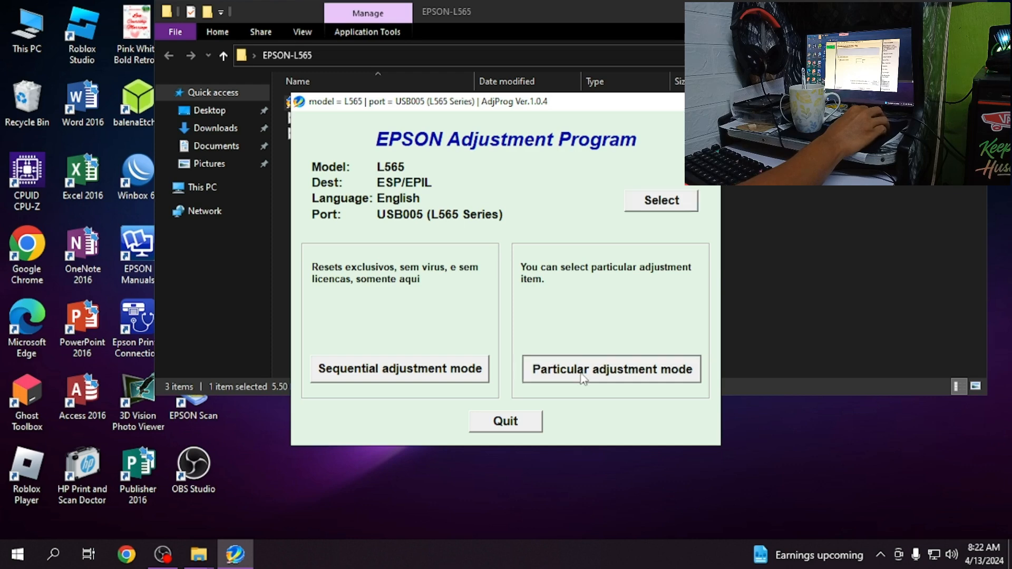
scroll(452, 334, down, 1)
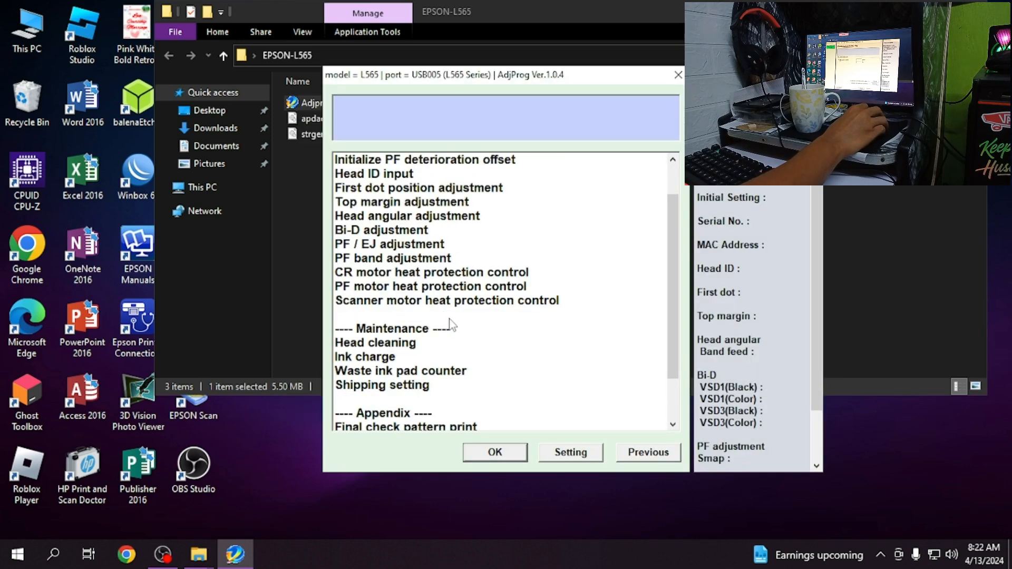
scroll(451, 323, down, 1)
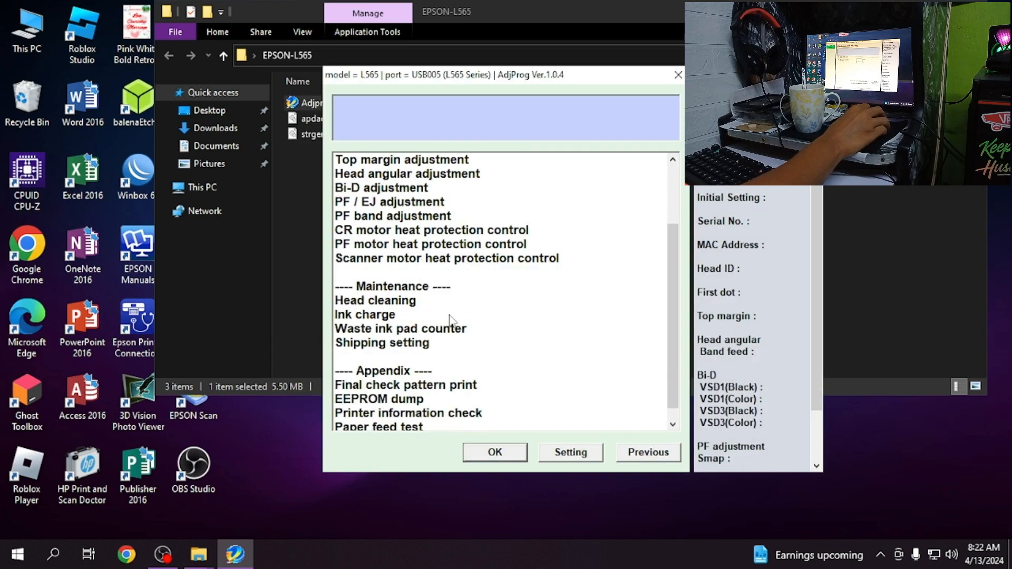
click(386, 332)
double_click(385, 330)
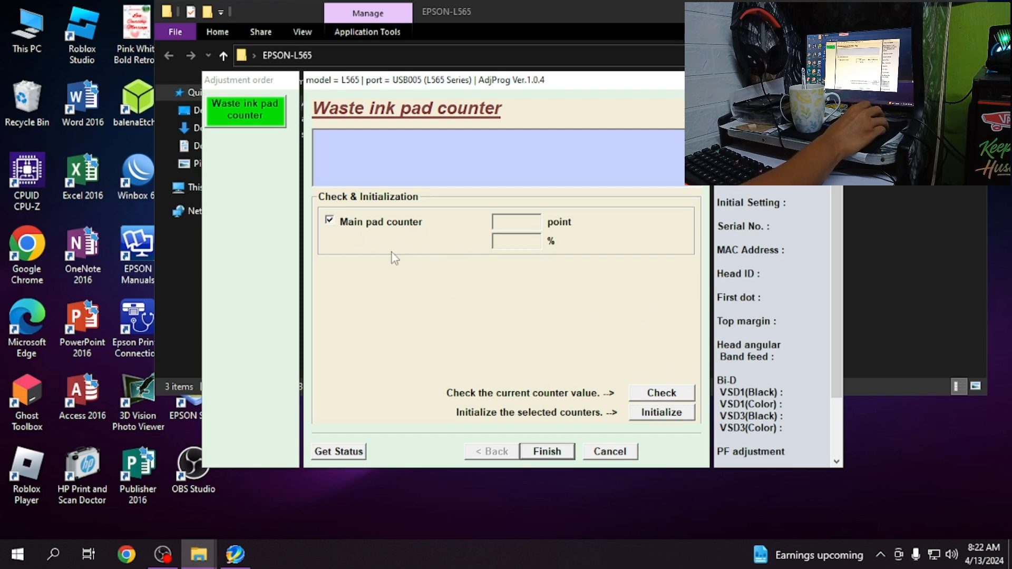
- Select the main pad counter and check its current value
click(332, 223)
click(662, 393)
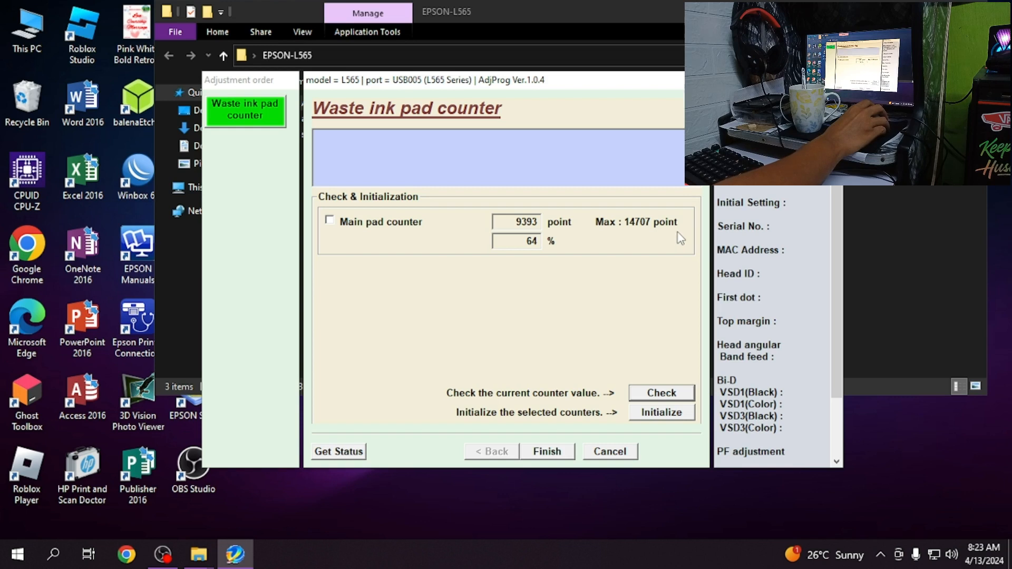
drag(541, 224, 521, 224)
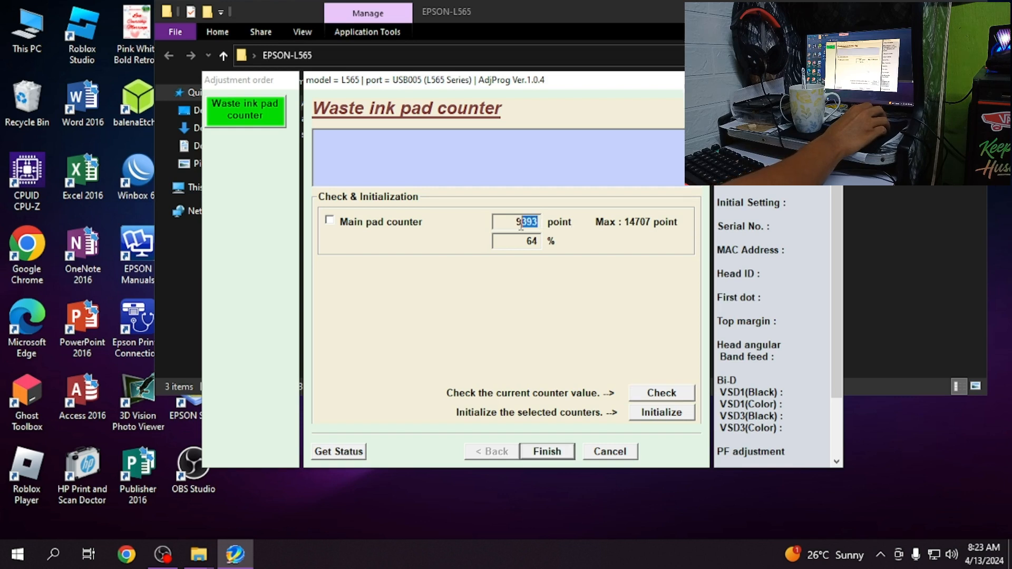
click(498, 243)
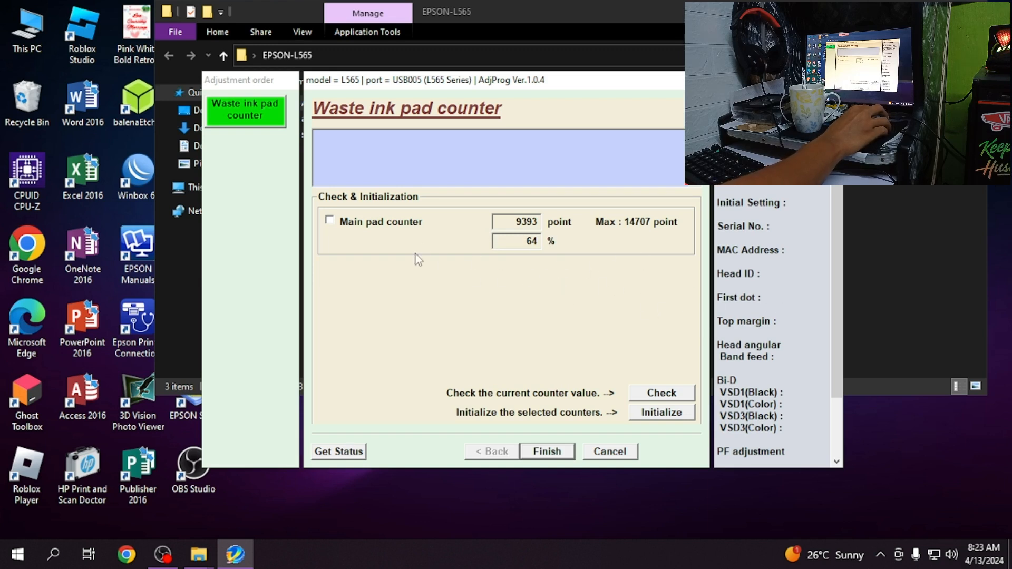
click(329, 220)
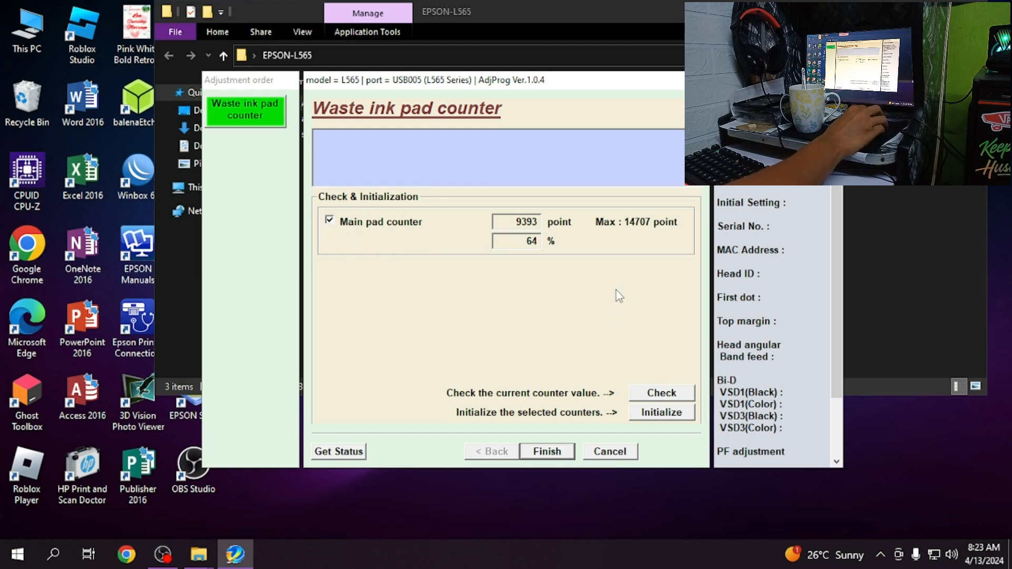
right_click(898, 457)
click(907, 293)
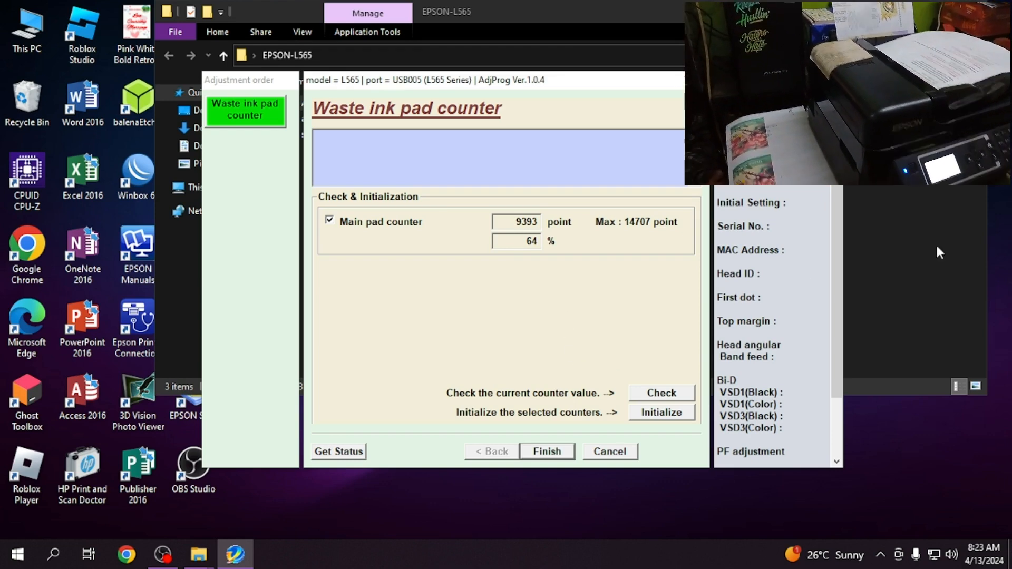
right_click(998, 214)
click(970, 261)
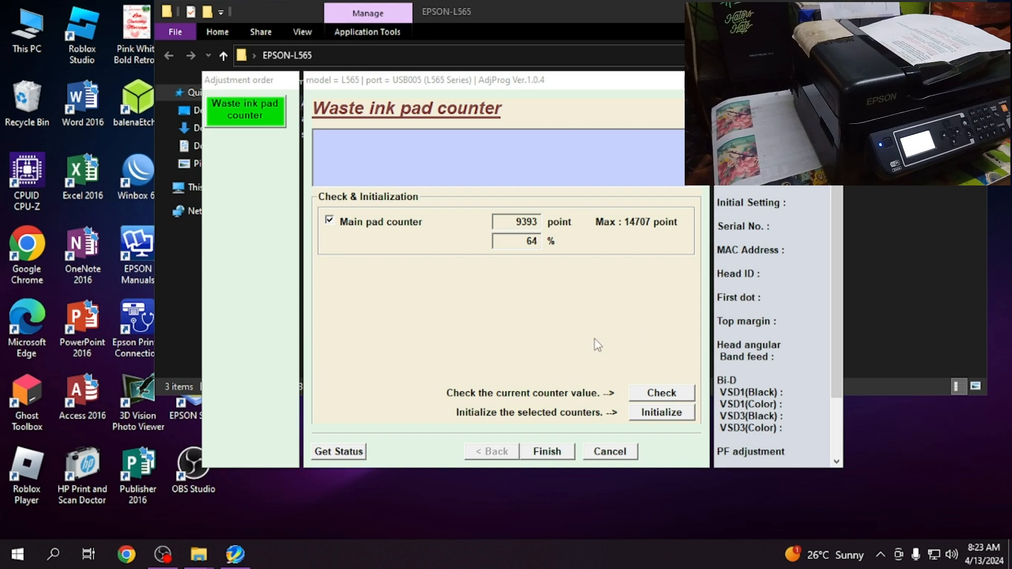
click(595, 340)
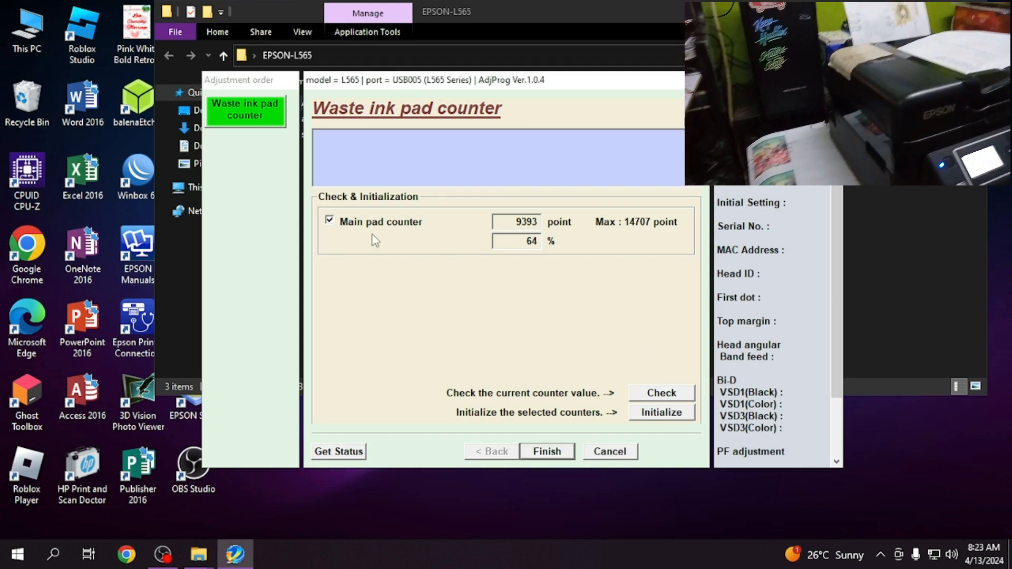
click(330, 221)
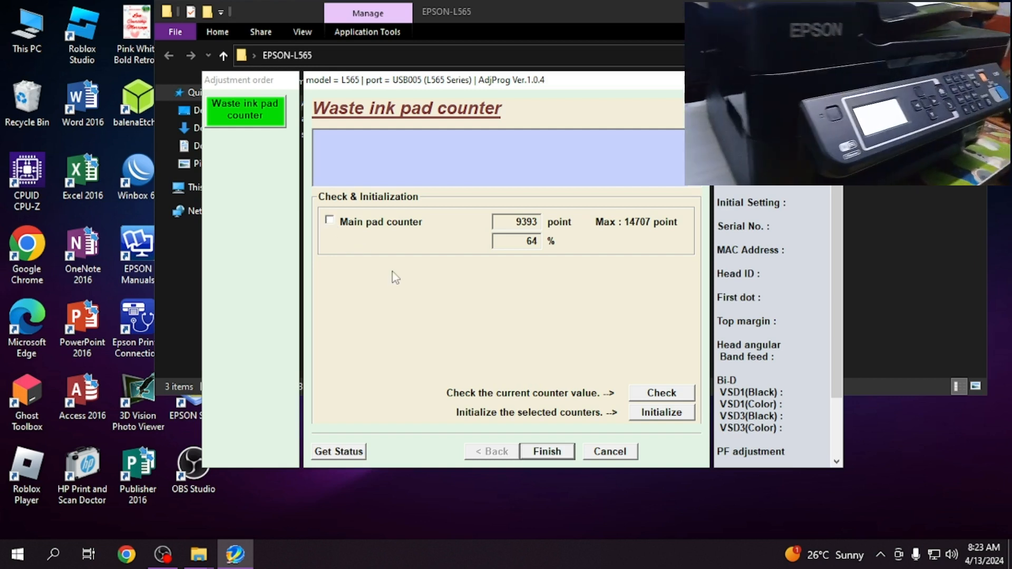
- Initialize the main pad counter and acknowledge the prompts to turn off and reboot the printer
click(330, 221)
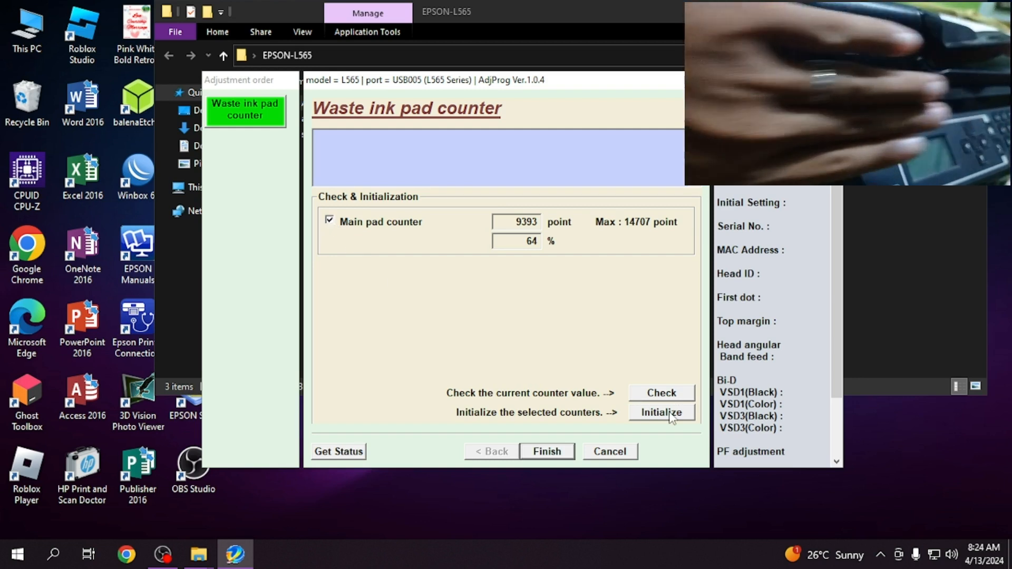
click(671, 417)
click(554, 310)
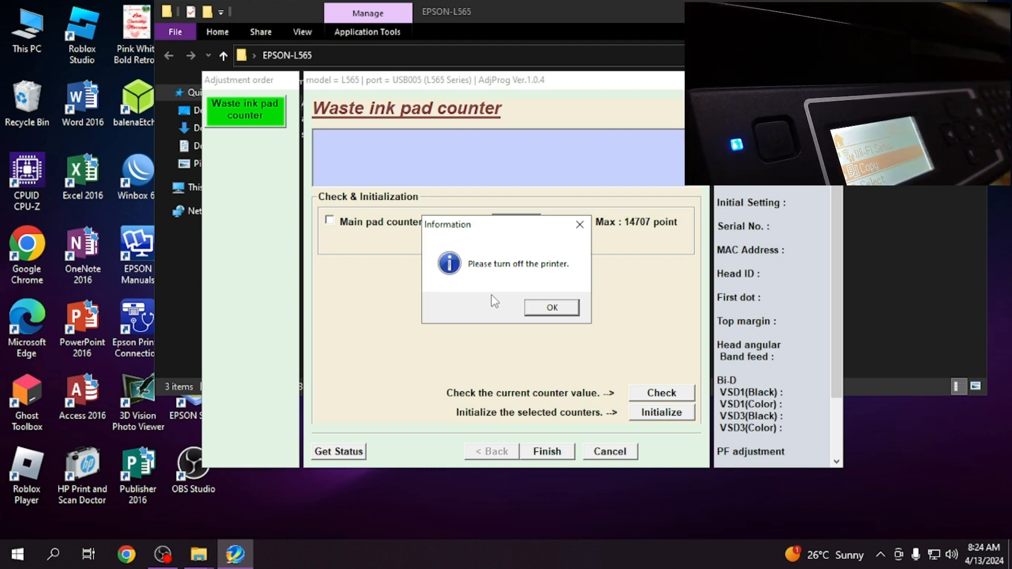
click(559, 315)
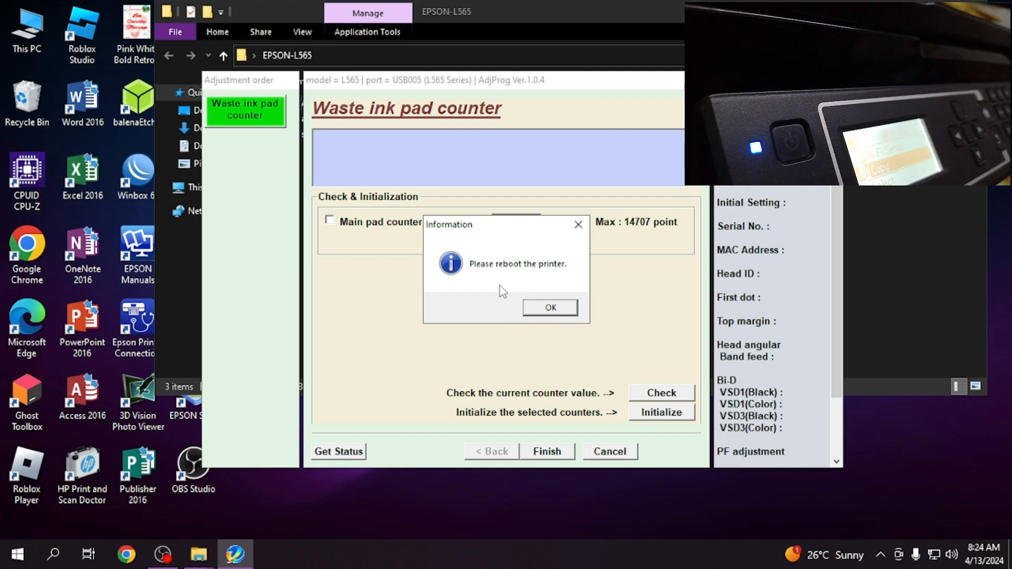
click(548, 308)
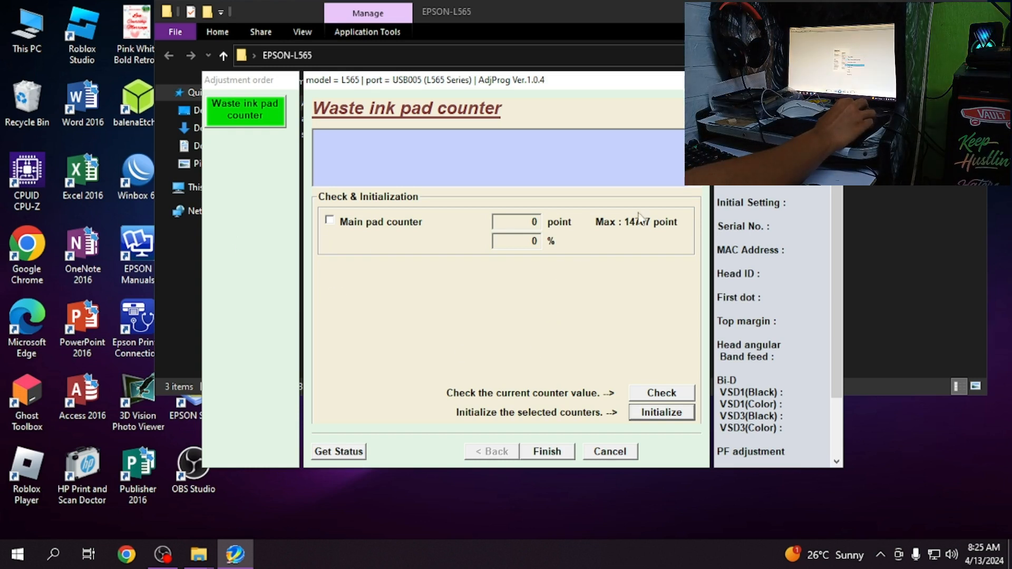
- Check the main pad counter's value again and close the EPSON-L565 folder window
click(330, 225)
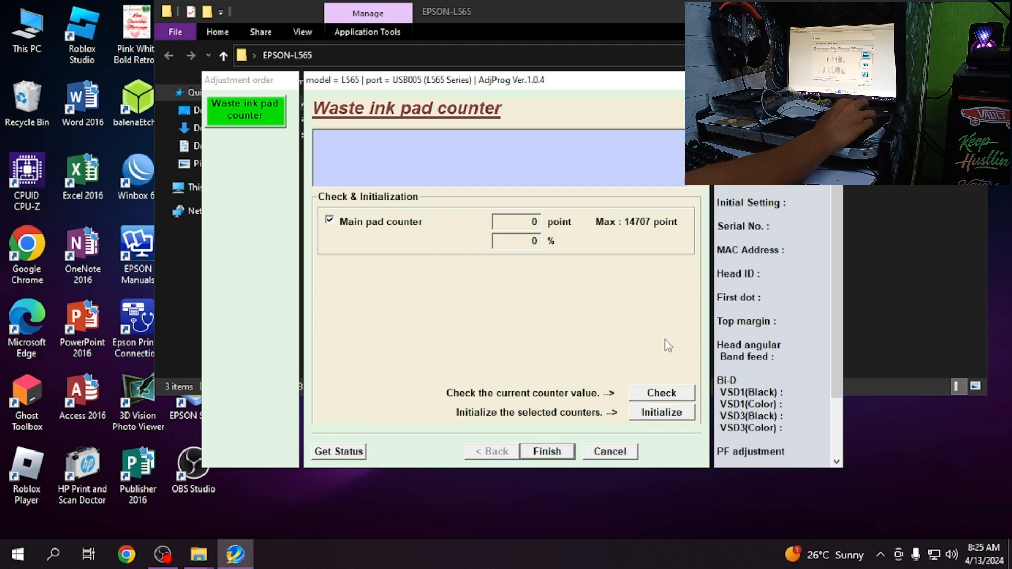
click(661, 396)
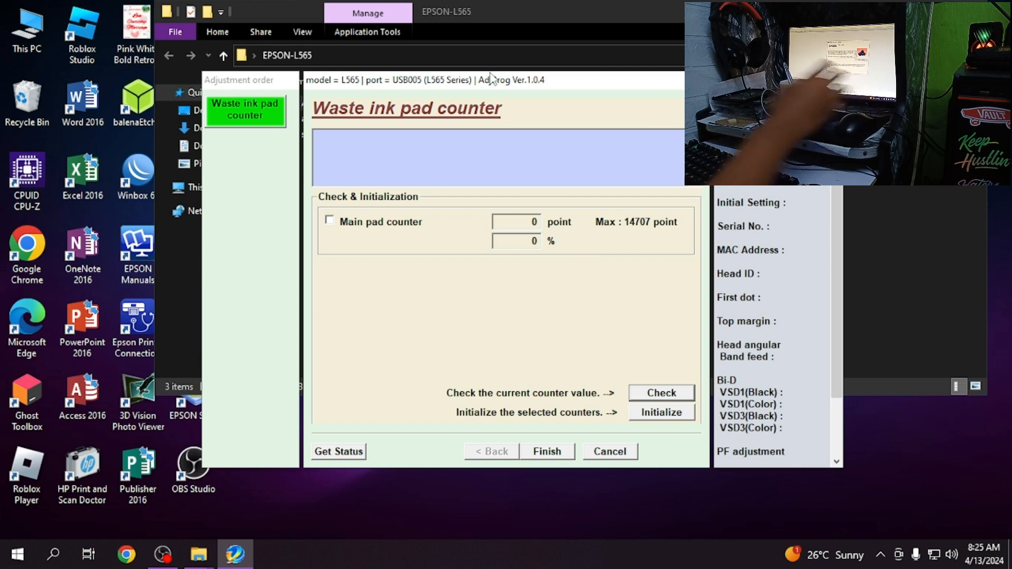
click(970, 11)
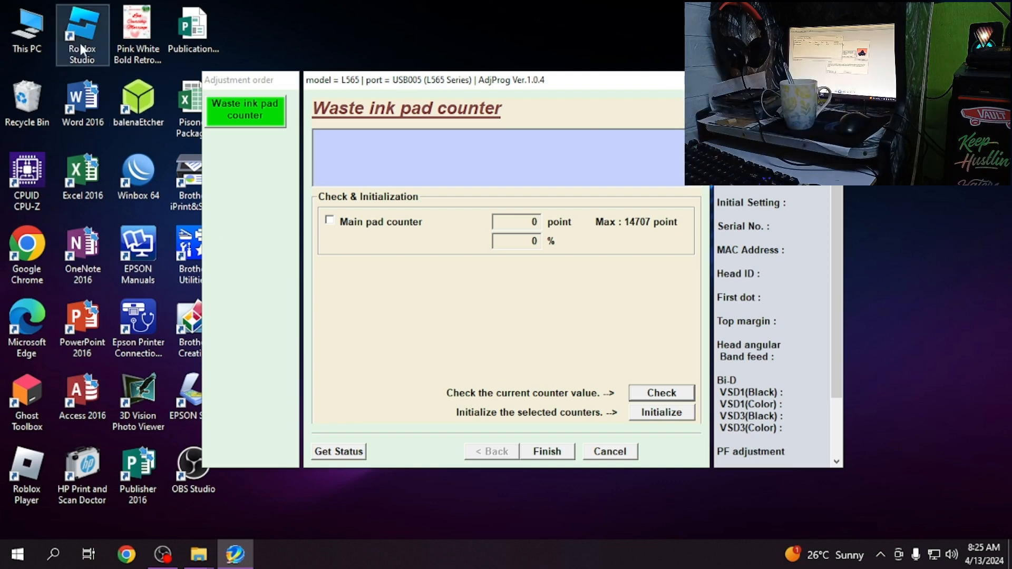
- Open images.jpg from the Pictures folder in This PC
double_click(36, 33)
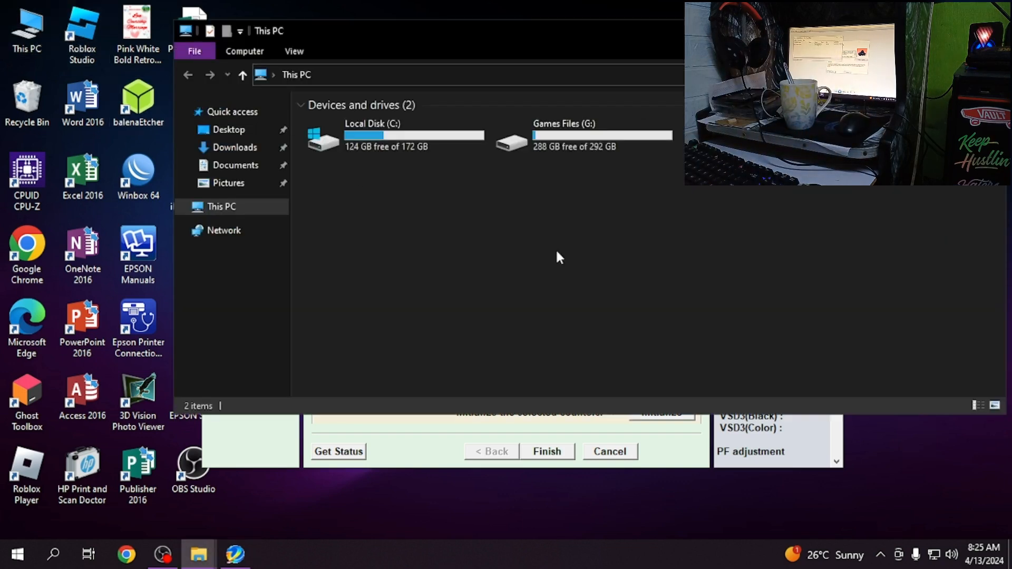
click(234, 166)
click(233, 184)
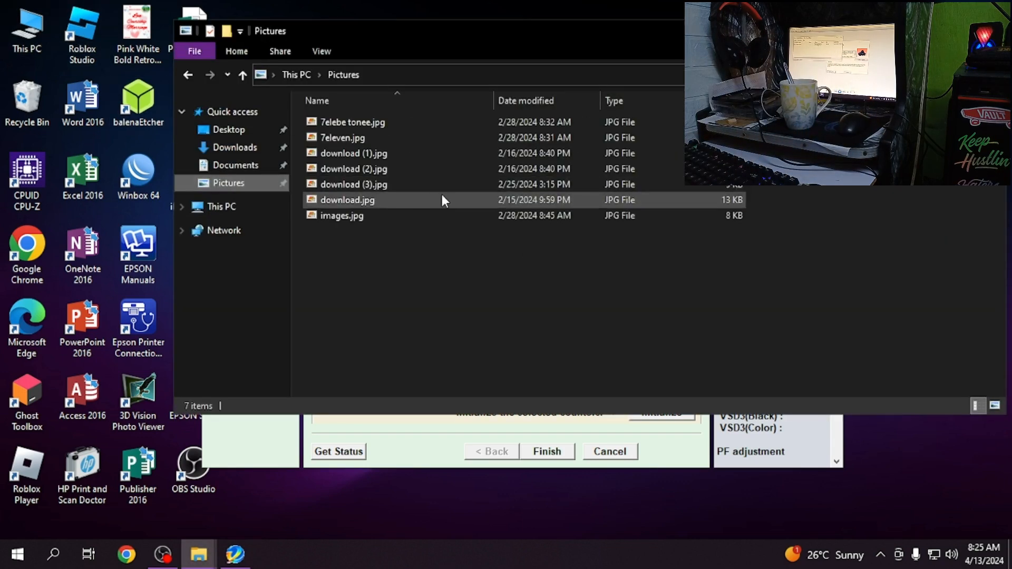
click(394, 217)
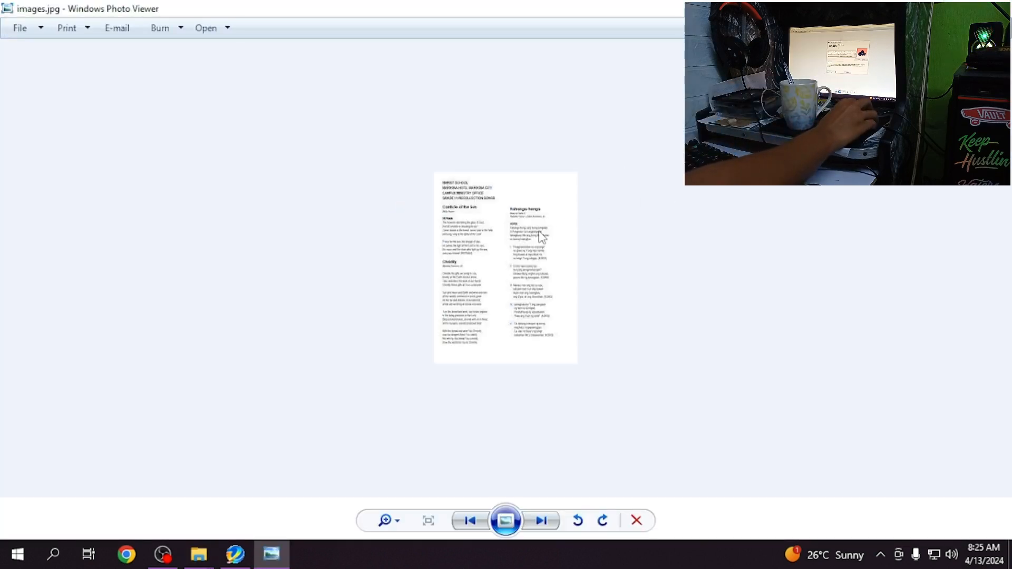
- Try to print images.jpg as a full page photo on A4 plain paper at Standard quality with the EPSON L360 Series
right_click(539, 232)
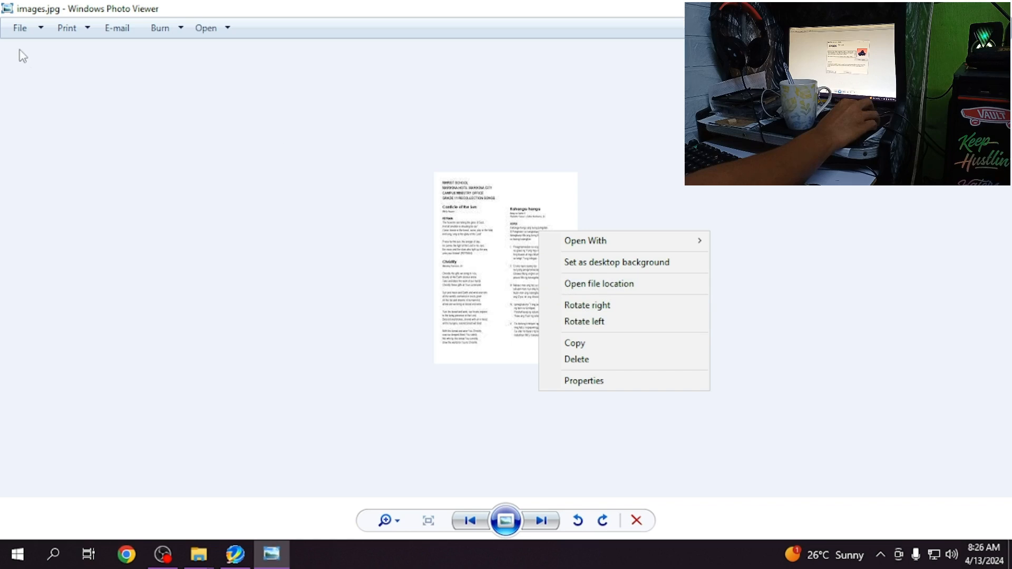
click(100, 84)
click(74, 29)
click(87, 47)
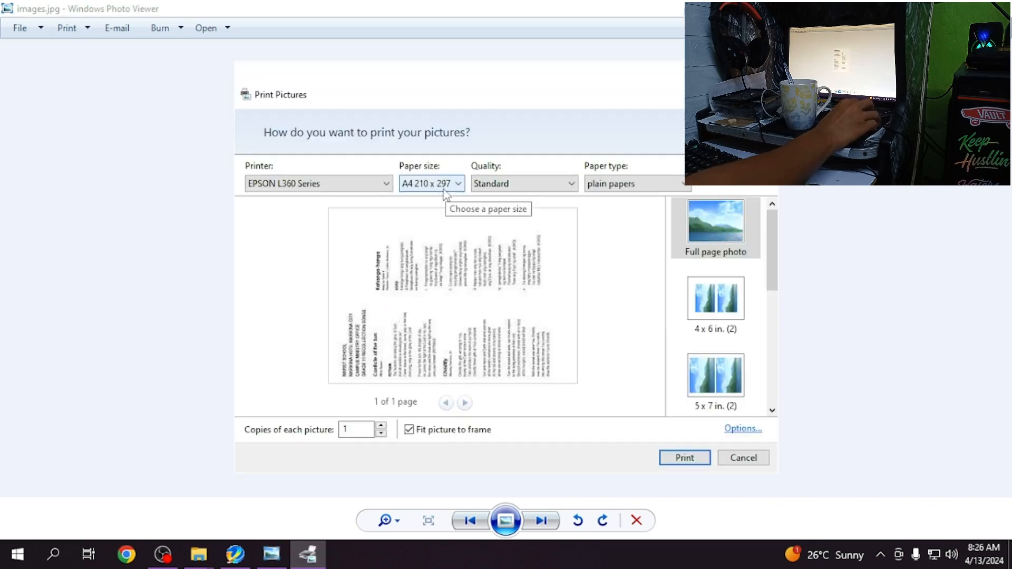
click(562, 190)
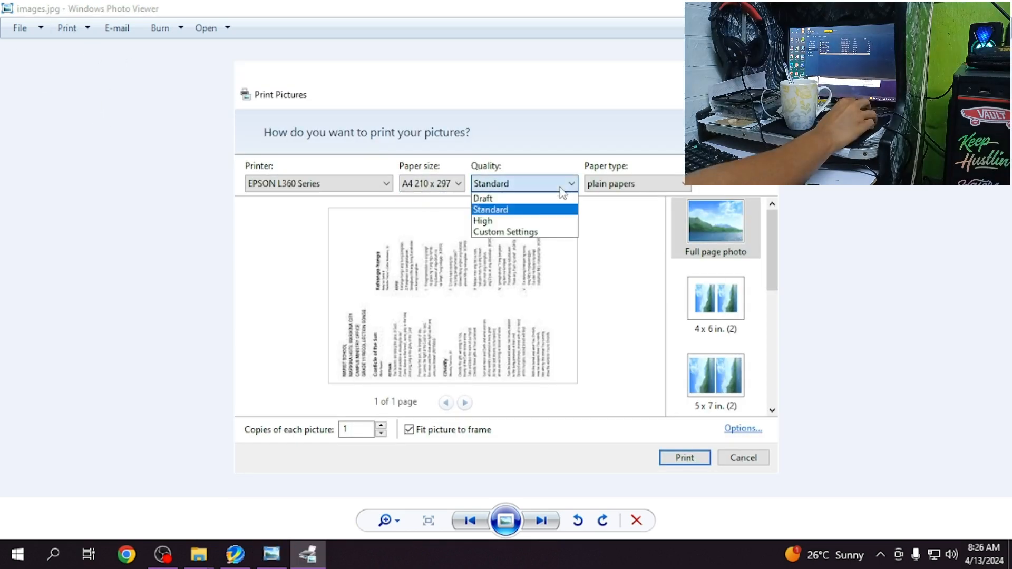
click(510, 211)
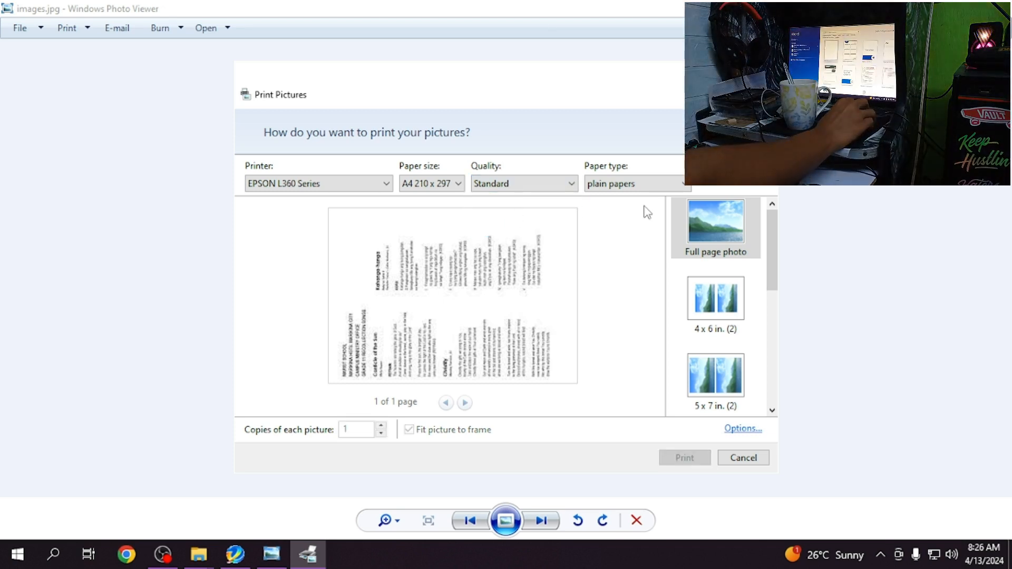
click(702, 464)
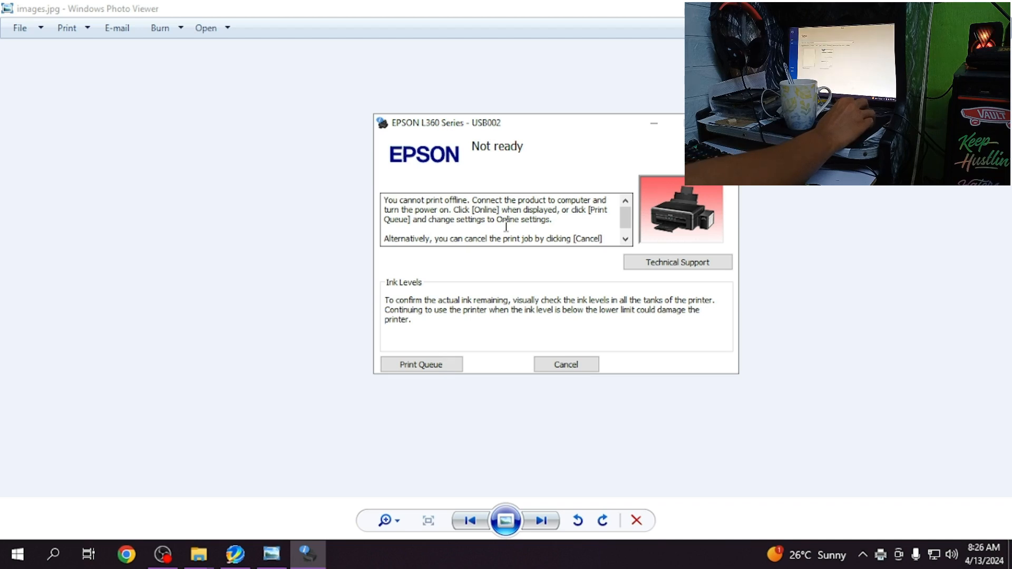
- View the EPSON L360 Series print queue, then cancel the images.jpg print job and close the picture
click(432, 370)
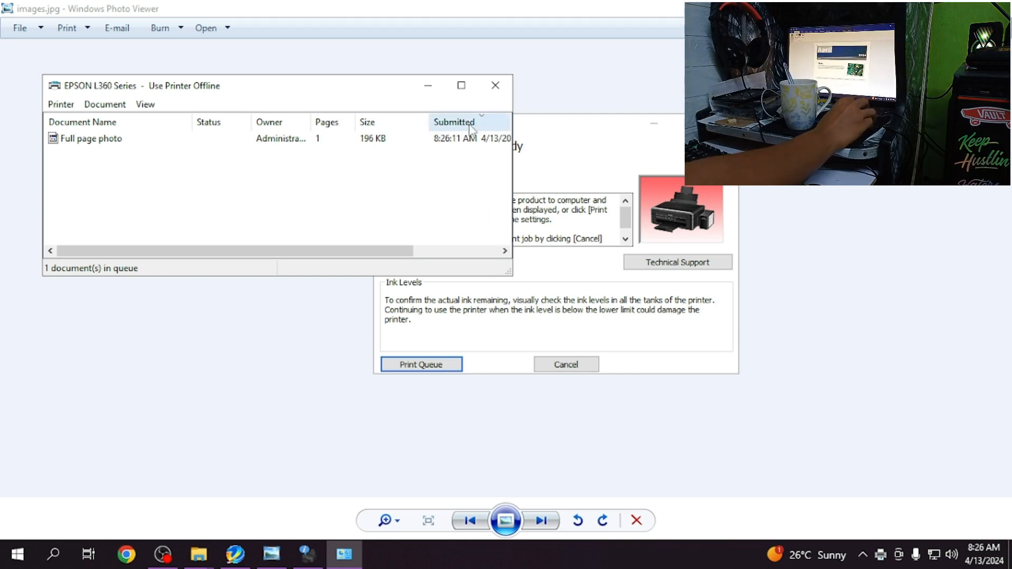
click(495, 85)
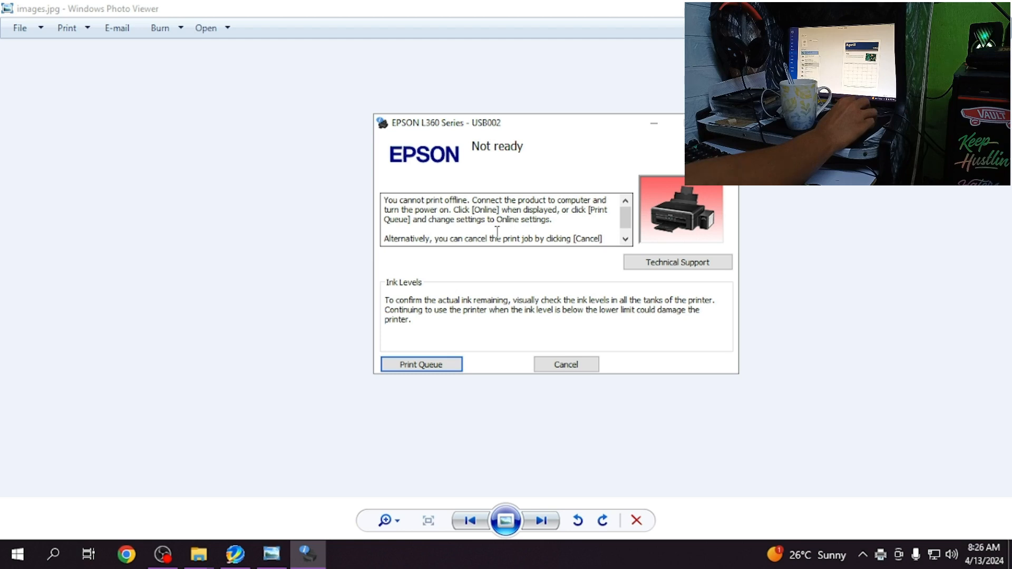
click(582, 368)
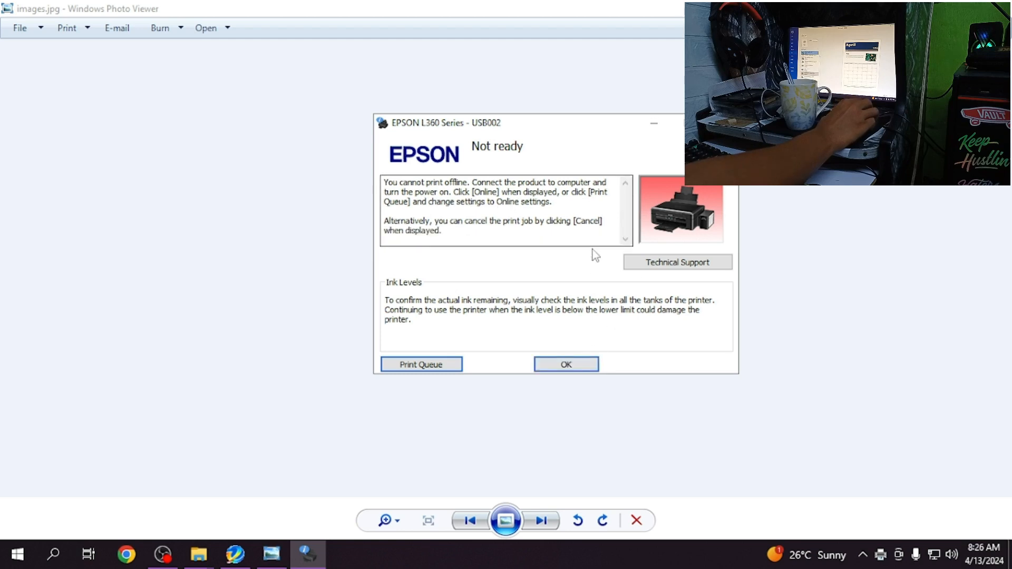
click(581, 368)
click(997, 6)
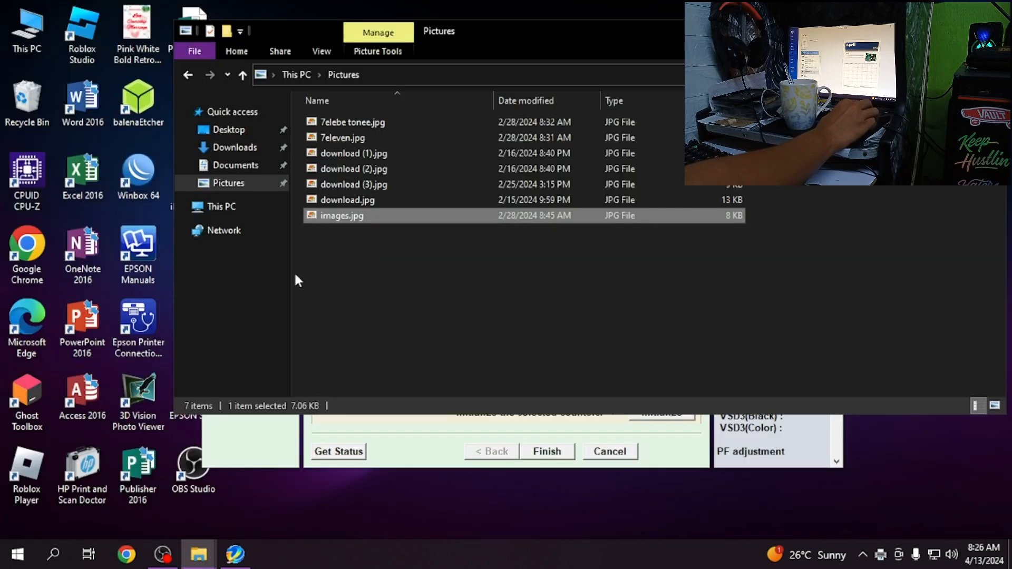
- Switch to Word 2016 and try to open the most recent document
double_click(101, 98)
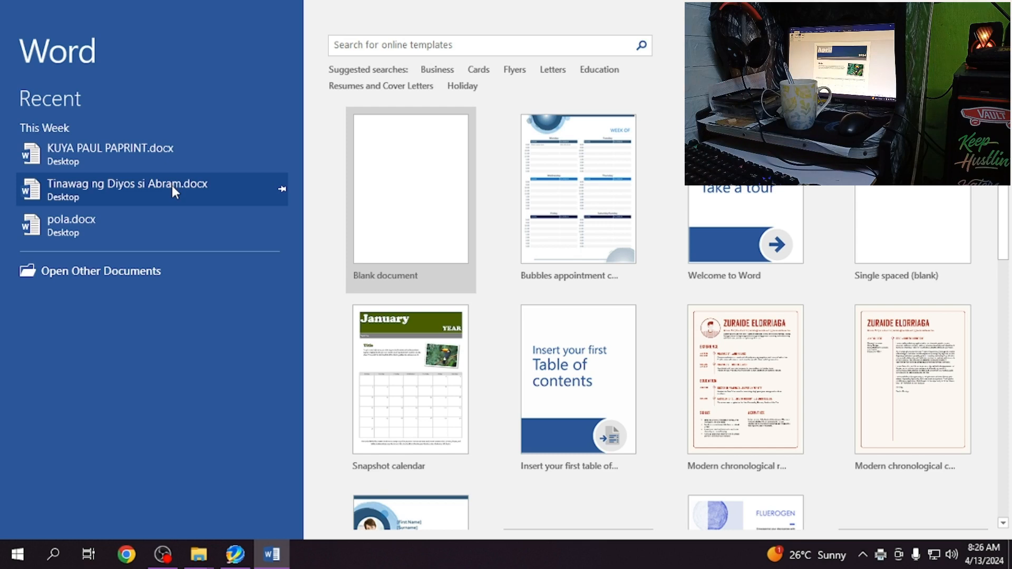
click(108, 160)
click(510, 318)
- Create a new document from the Snapshot calendar template for April 2024
click(12, 38)
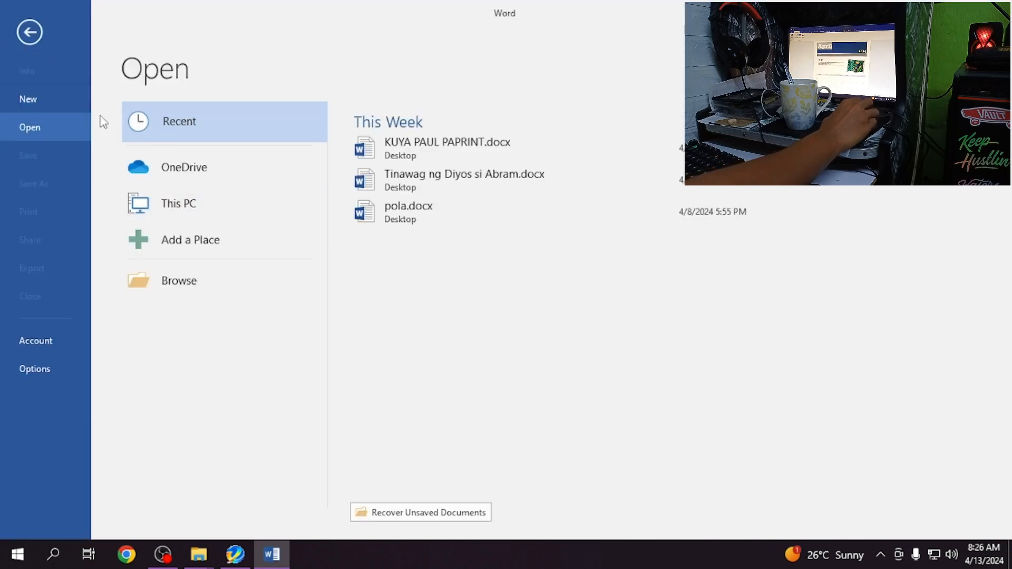
click(22, 98)
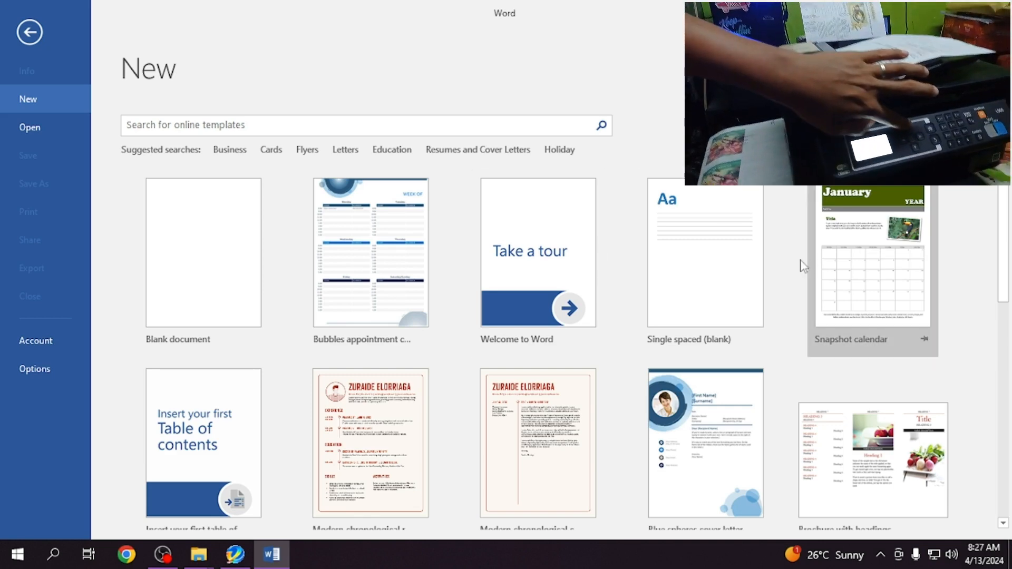
click(915, 242)
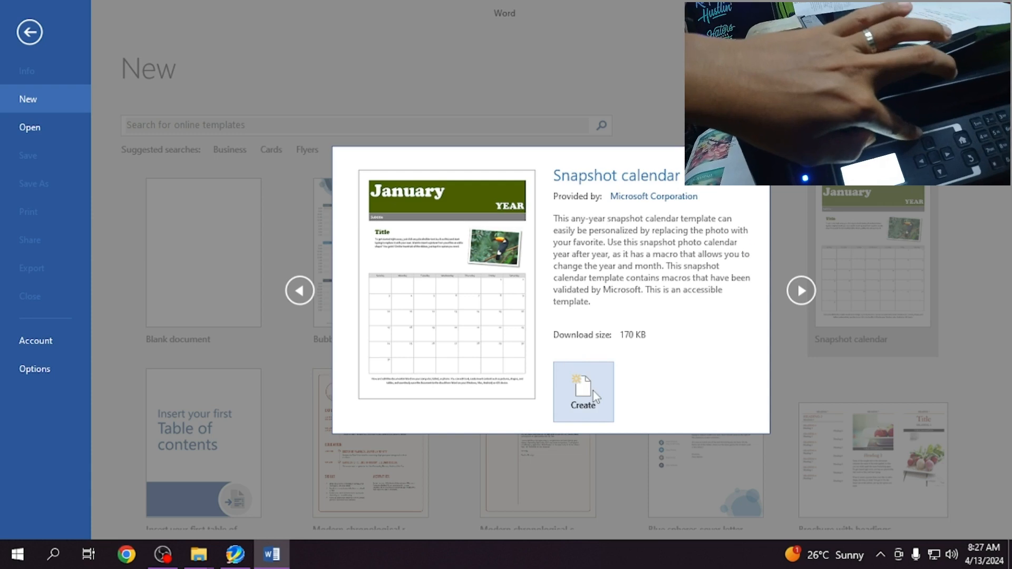
click(583, 392)
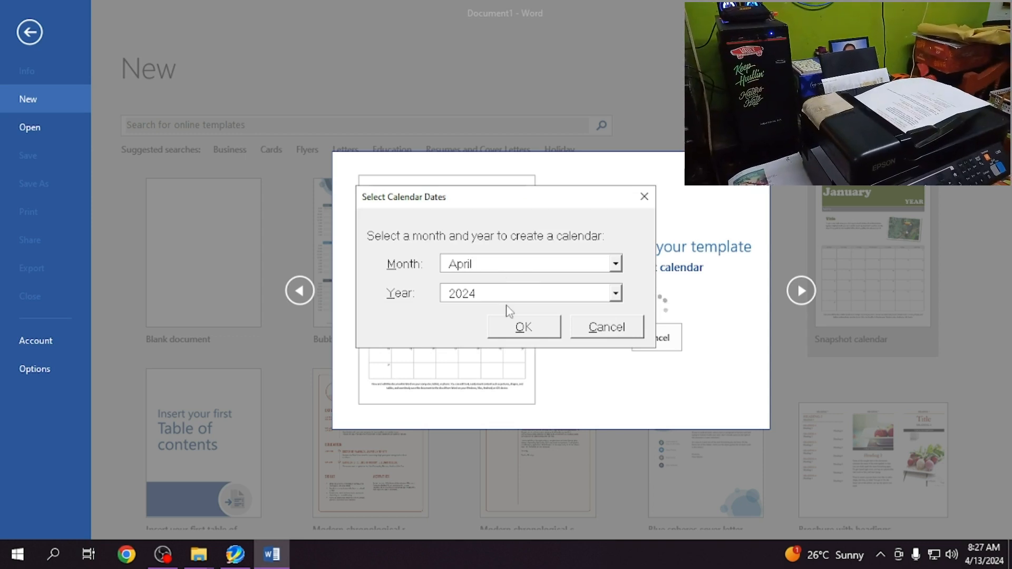
click(518, 330)
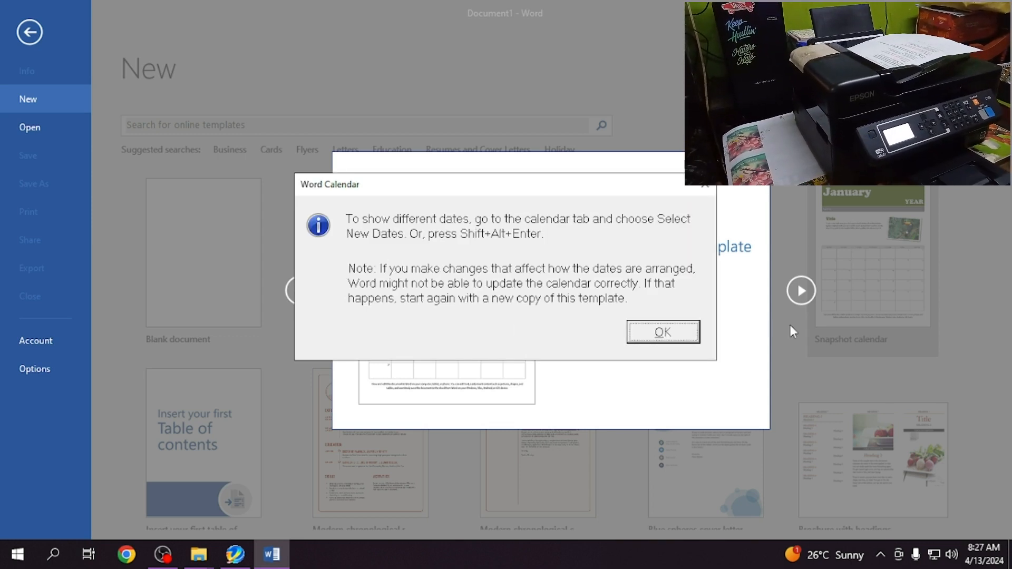
click(665, 332)
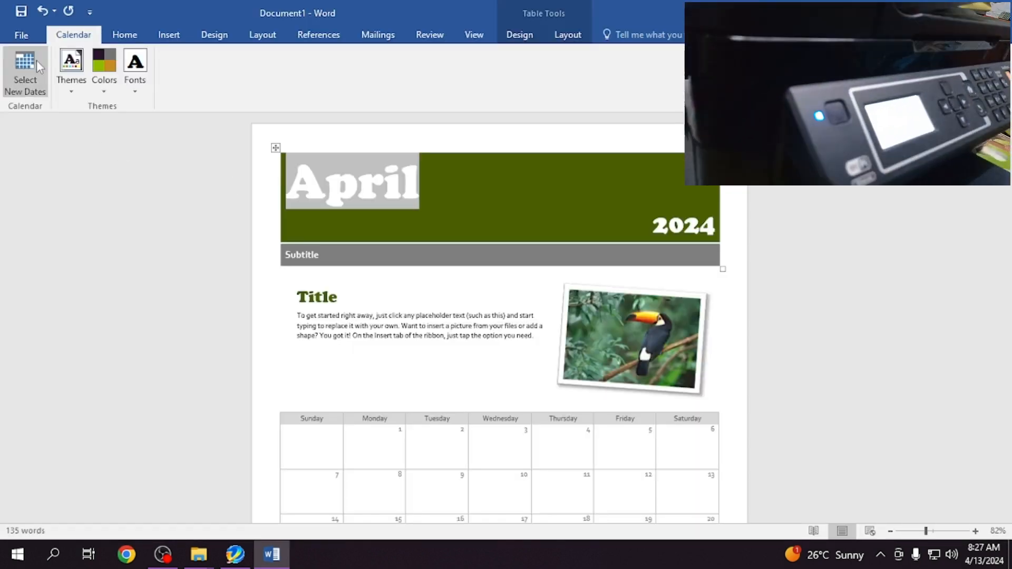
- Print the April 2024 calendar document, one copy, on the EPSON L565 Series printer
click(17, 34)
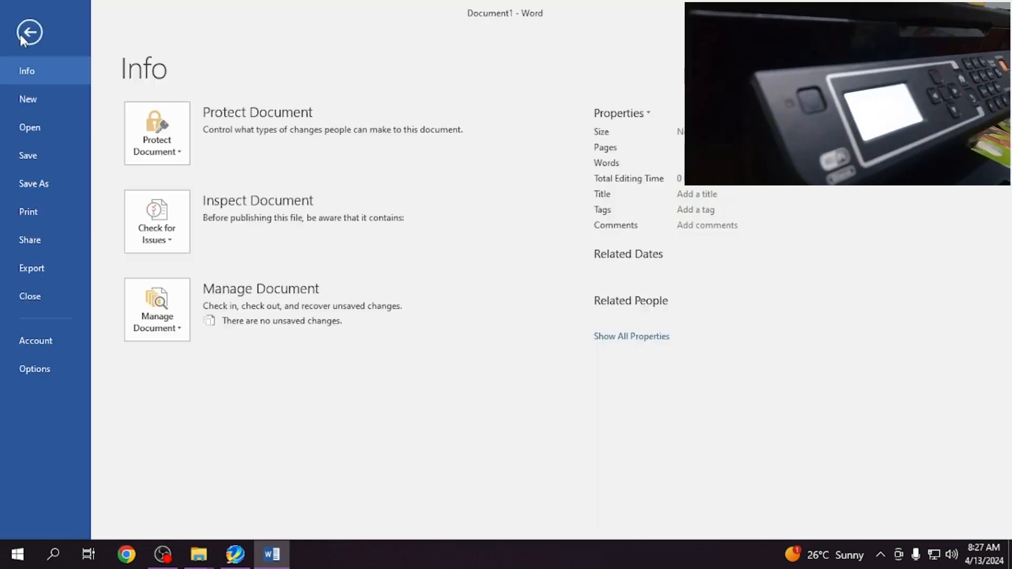
click(47, 209)
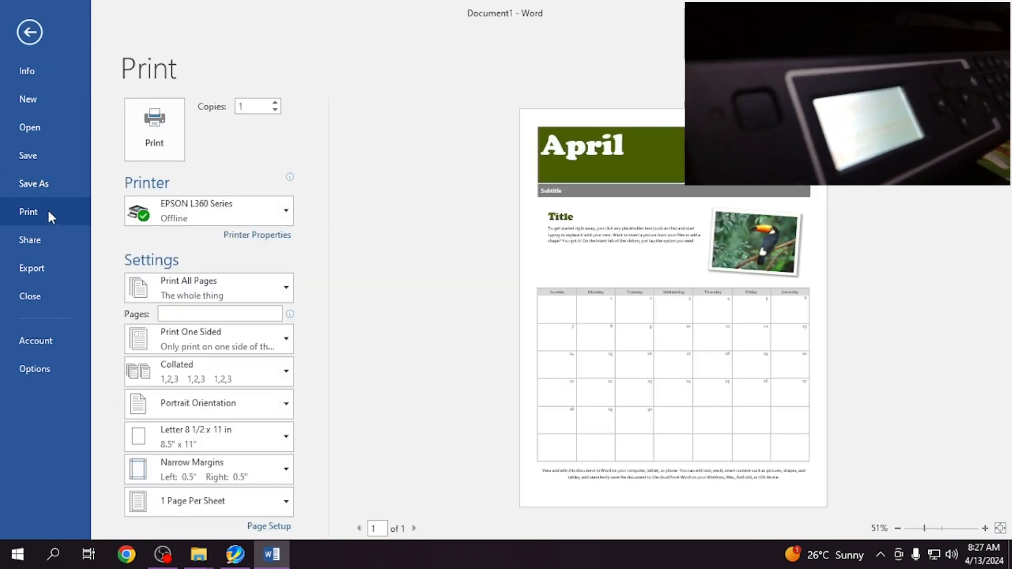
click(193, 218)
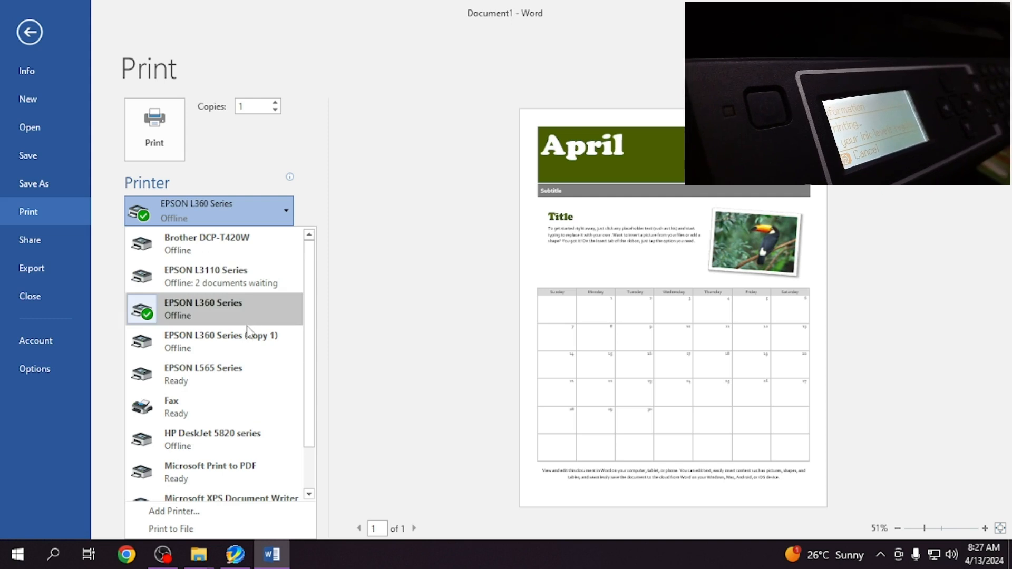
scroll(256, 383, down, 1)
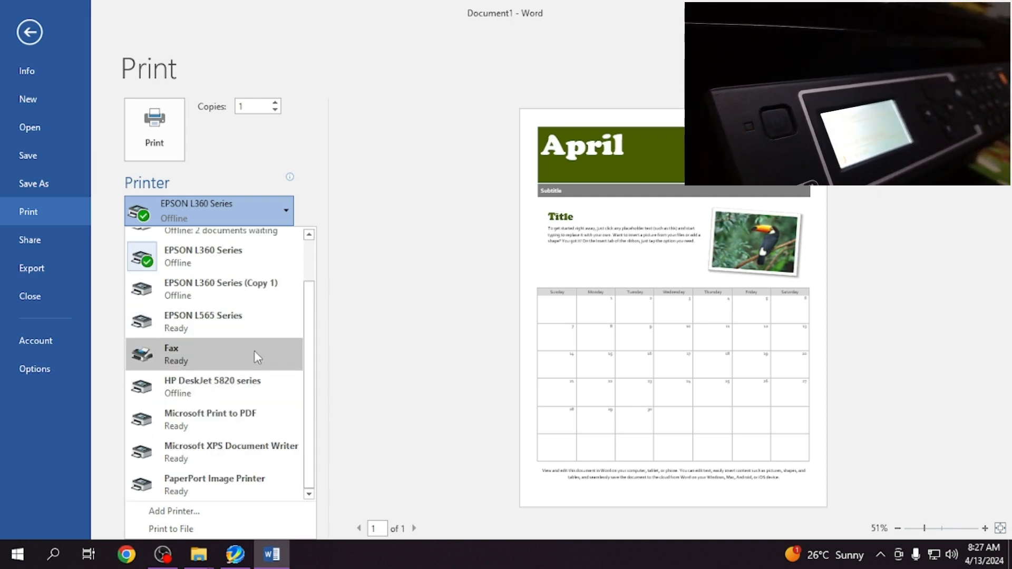
scroll(254, 350, up, 1)
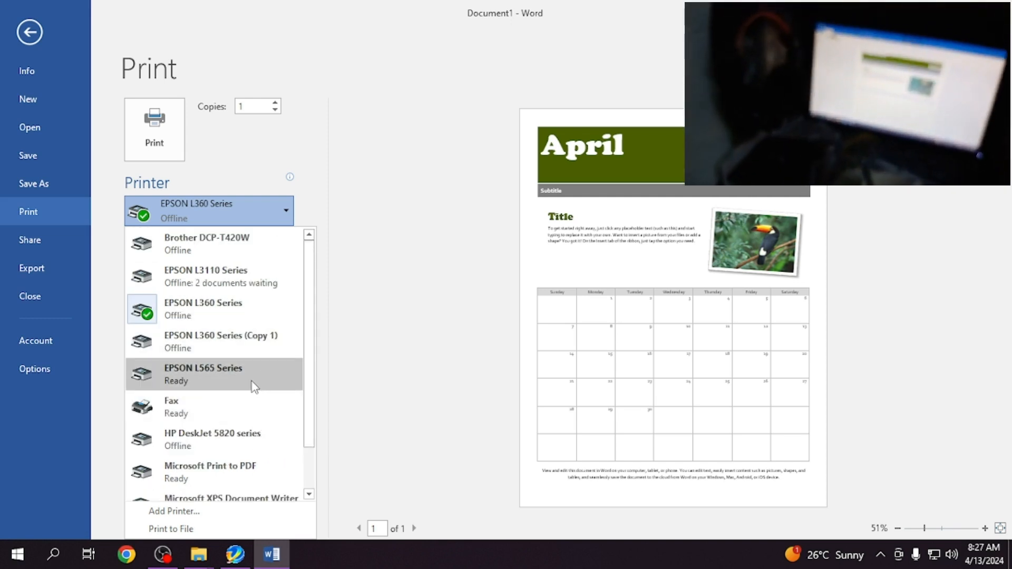
click(253, 387)
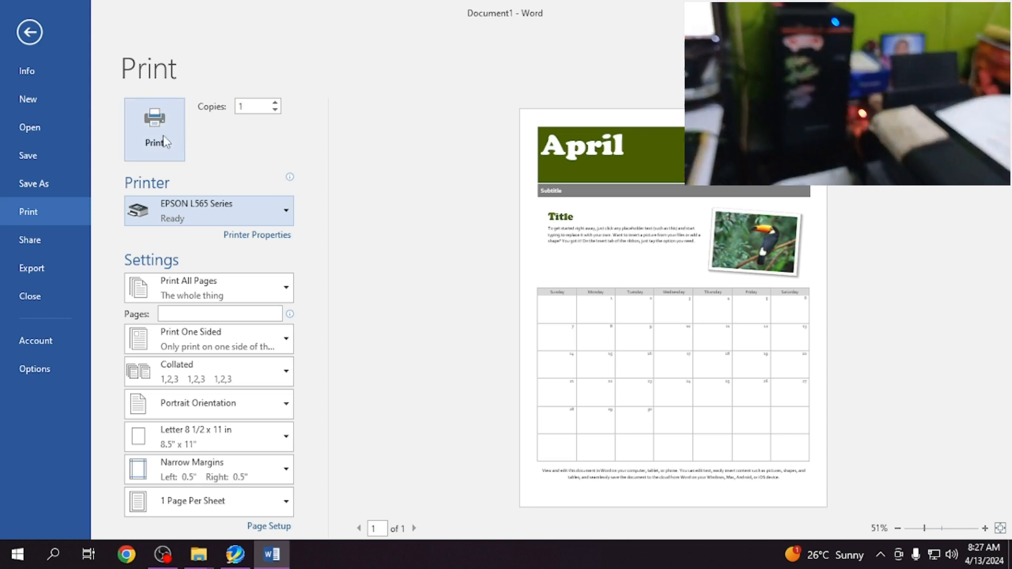
click(164, 137)
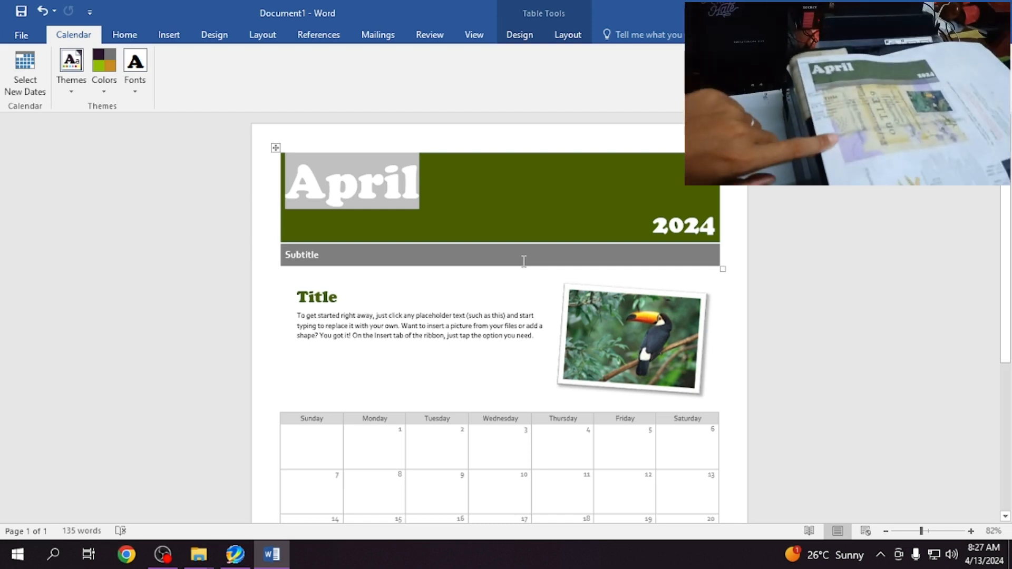
click(886, 557)
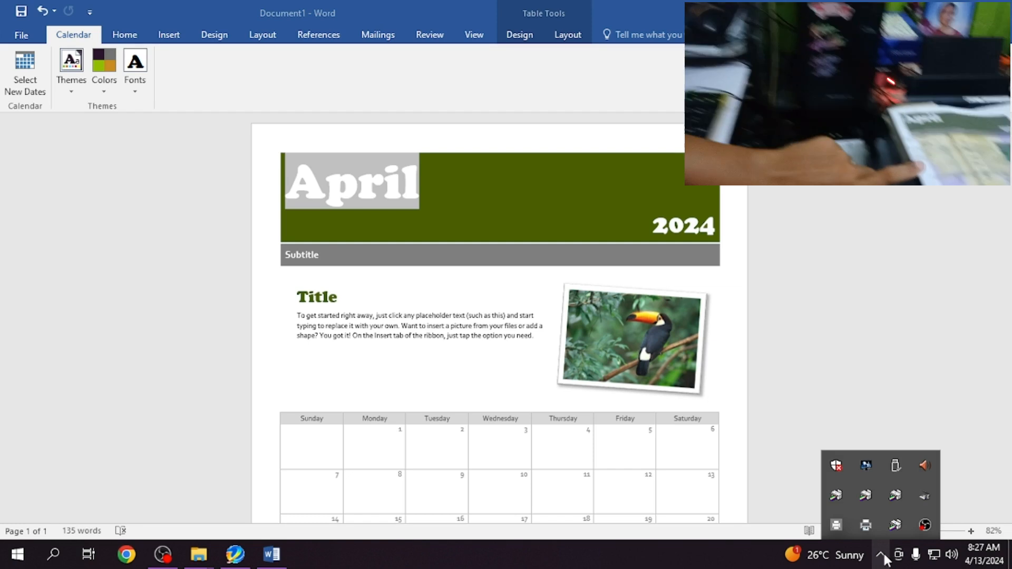
click(888, 557)
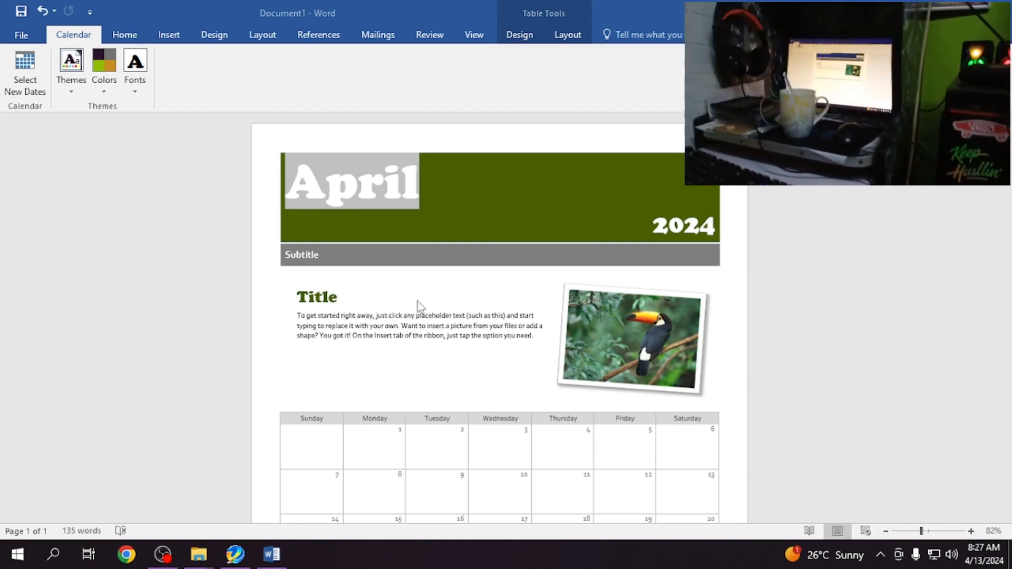
scroll(422, 305, down, 3)
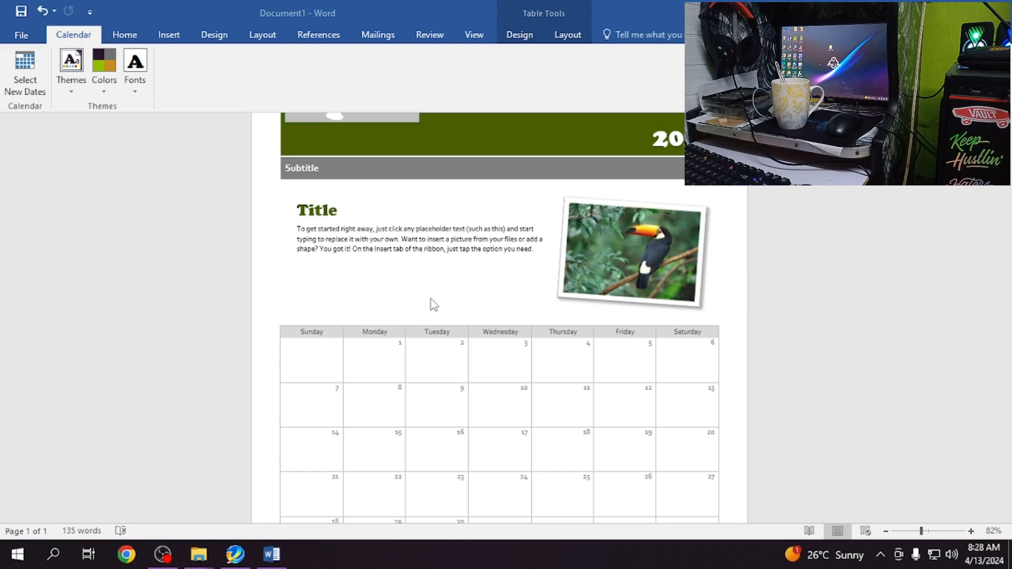
- Switch to the EPSON Adjustment Program, check the current main pad counter value, and finish the waste ink pad counter function
click(235, 554)
click(329, 220)
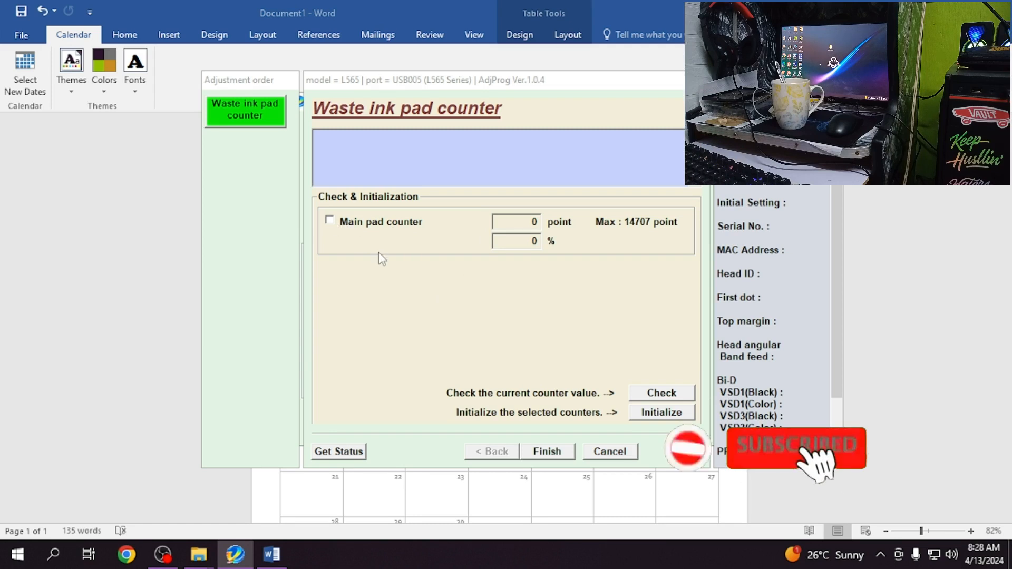
click(668, 395)
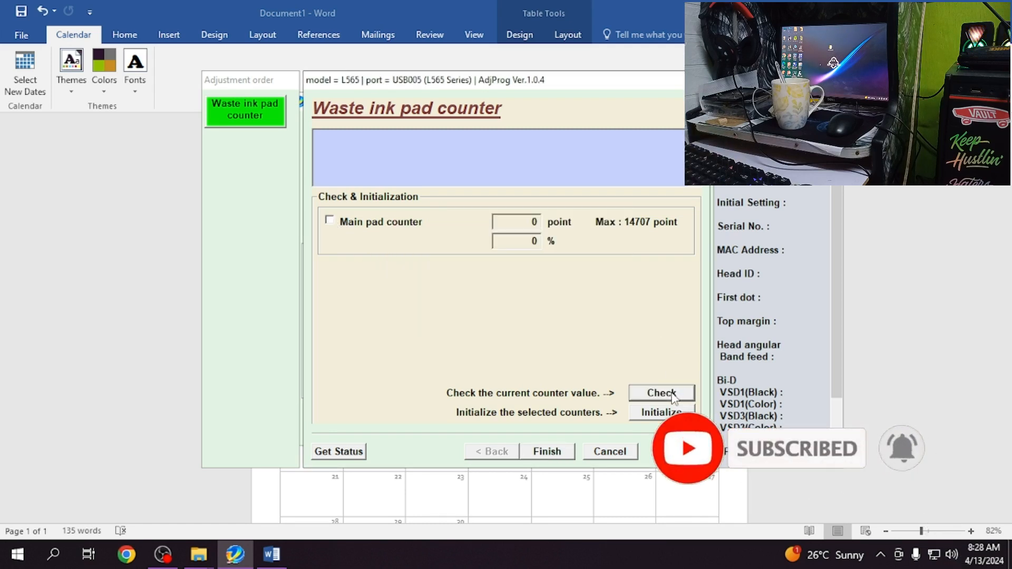
click(560, 451)
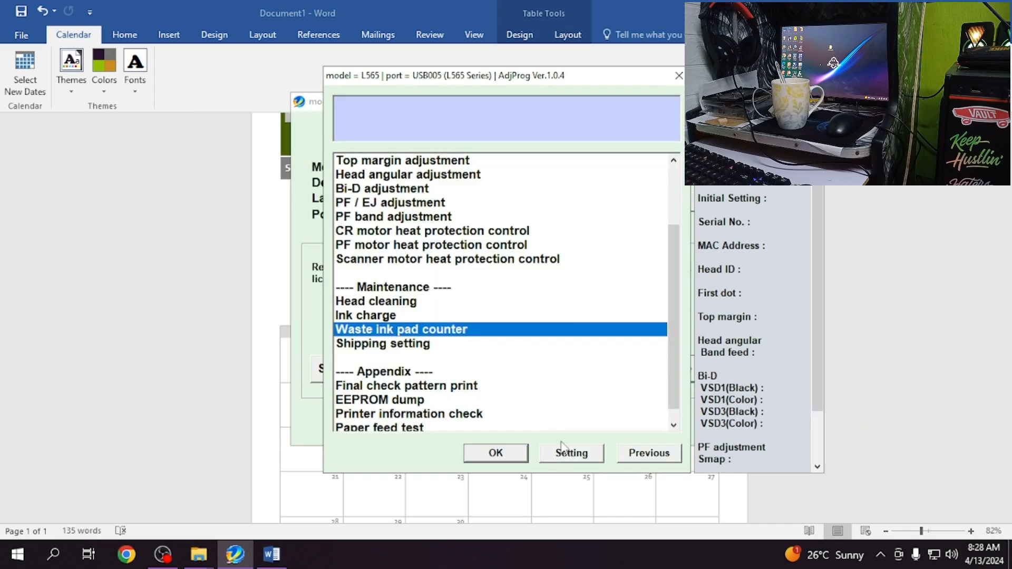